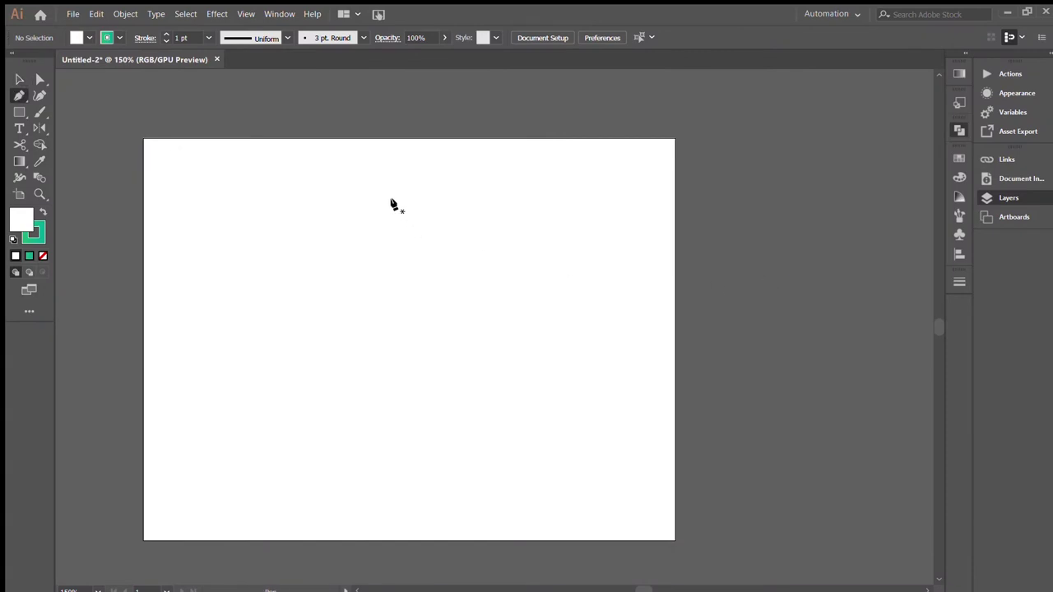
# - Draw a single curved leaf edge with the Pen tool
pyautogui.click(398, 203)
pyautogui.moveTo(398, 384); pyautogui.dragTo(465, 458)
pyautogui.click(398, 384)
pyautogui.press('v')
pyautogui.click(324, 403)
# - Mirror a copy of the curve to close the leaf outline, then select both halves
pyautogui.click(392, 220)
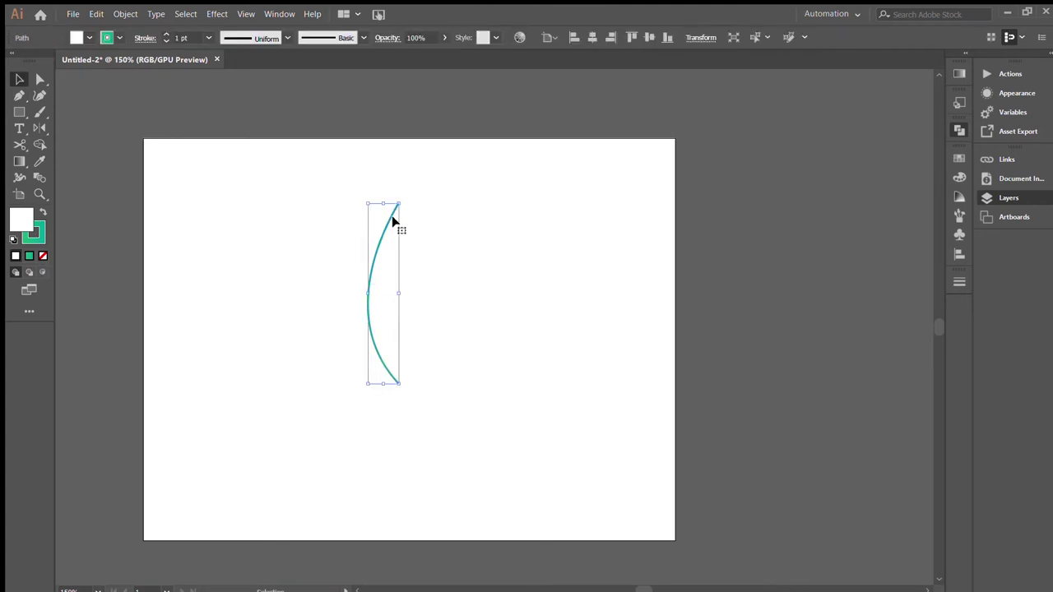
pyautogui.press('o')
pyautogui.moveTo(507, 340); pyautogui.dragTo(553, 386)
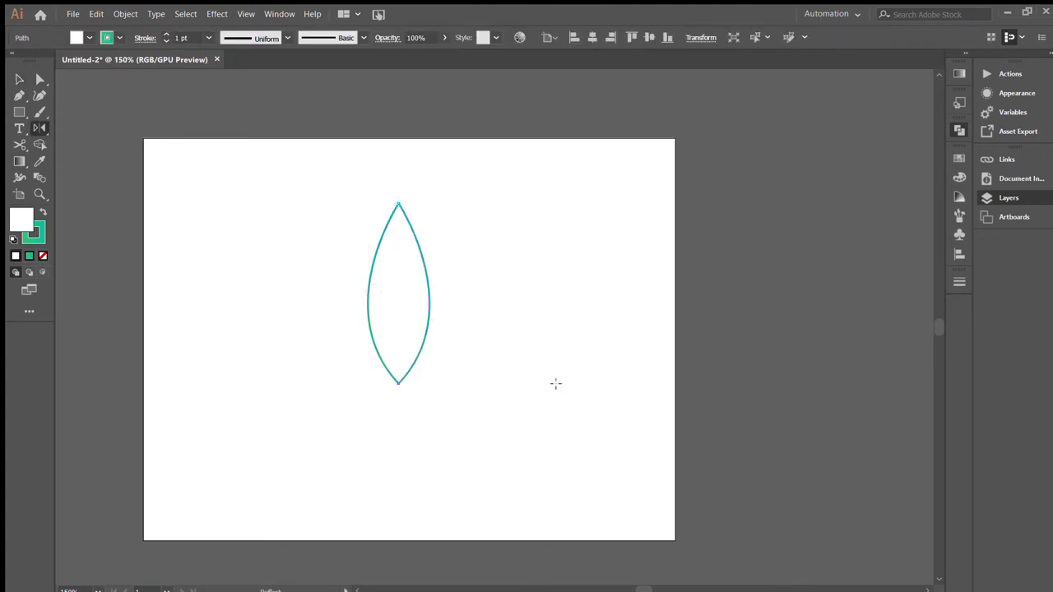
pyautogui.press('v')
pyautogui.moveTo(357, 343); pyautogui.dragTo(797, 162)
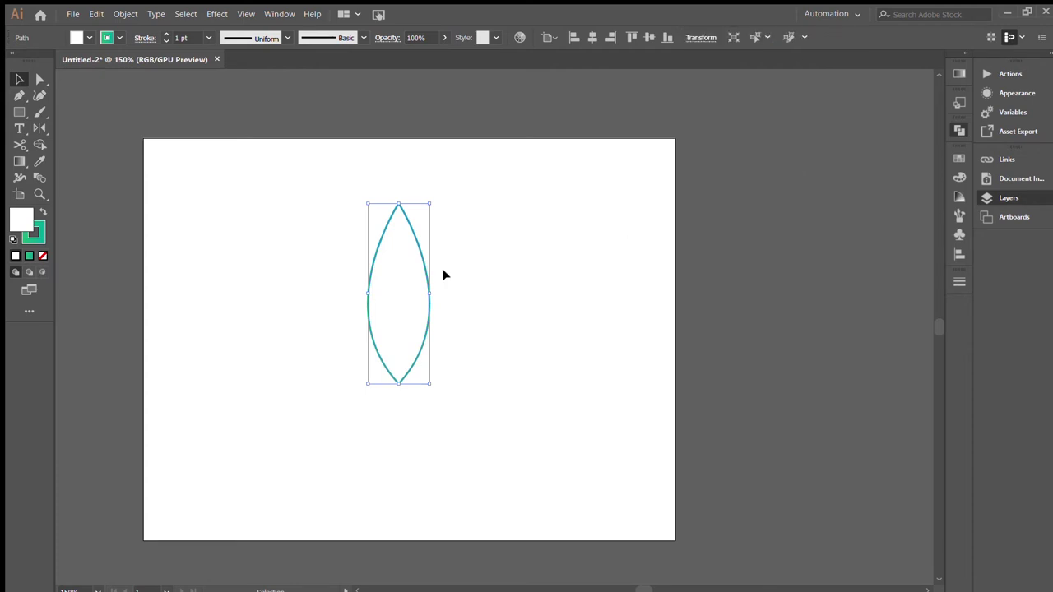
# - Thicken the leaf outline to 4 pt and centre it on the artboard
pyautogui.click(165, 34)
pyautogui.click(164, 35)
pyautogui.click(164, 35)
pyautogui.click(352, 414)
pyautogui.moveTo(424, 298); pyautogui.dragTo(436, 297)
pyautogui.click(649, 37)
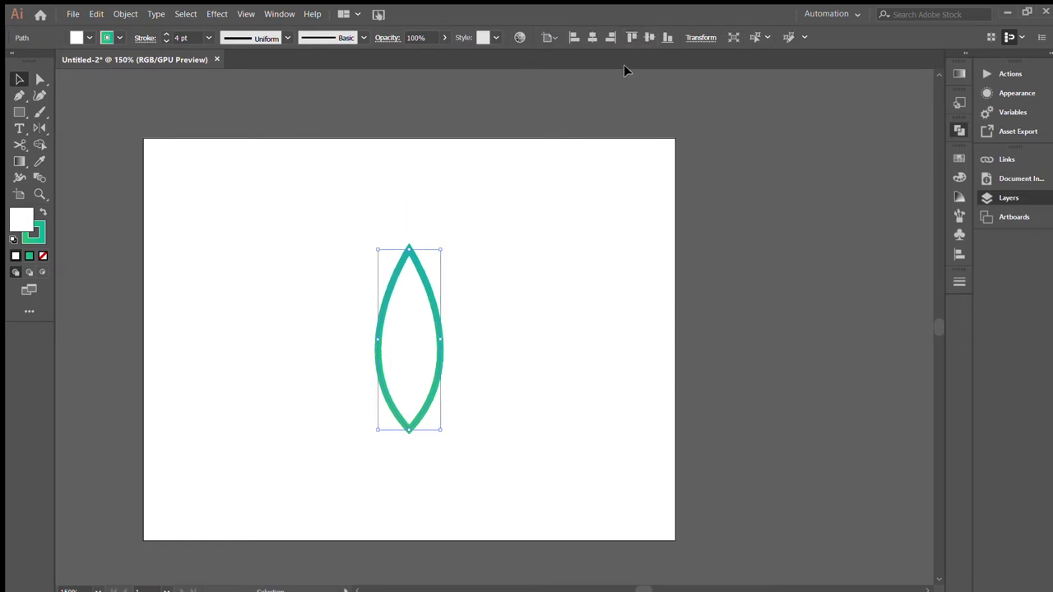
# - Apply the tapered width profile and rotate the leaf 180° so the thick end is on top
pyautogui.click(165, 42)
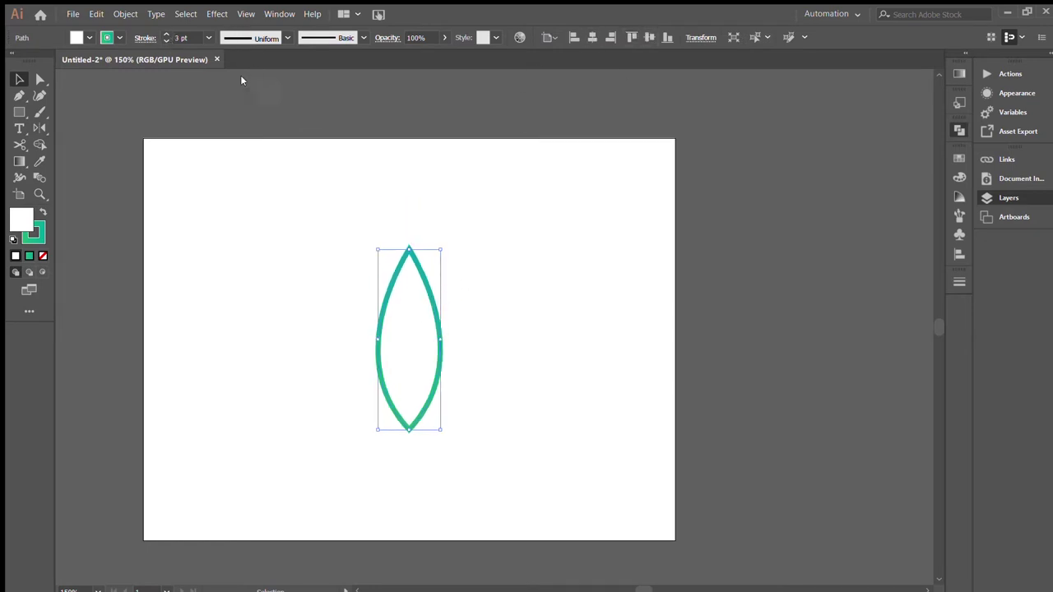
pyautogui.click(452, 259)
pyautogui.moveTo(442, 247); pyautogui.dragTo(348, 486)
pyautogui.click(452, 435)
pyautogui.click(428, 387)
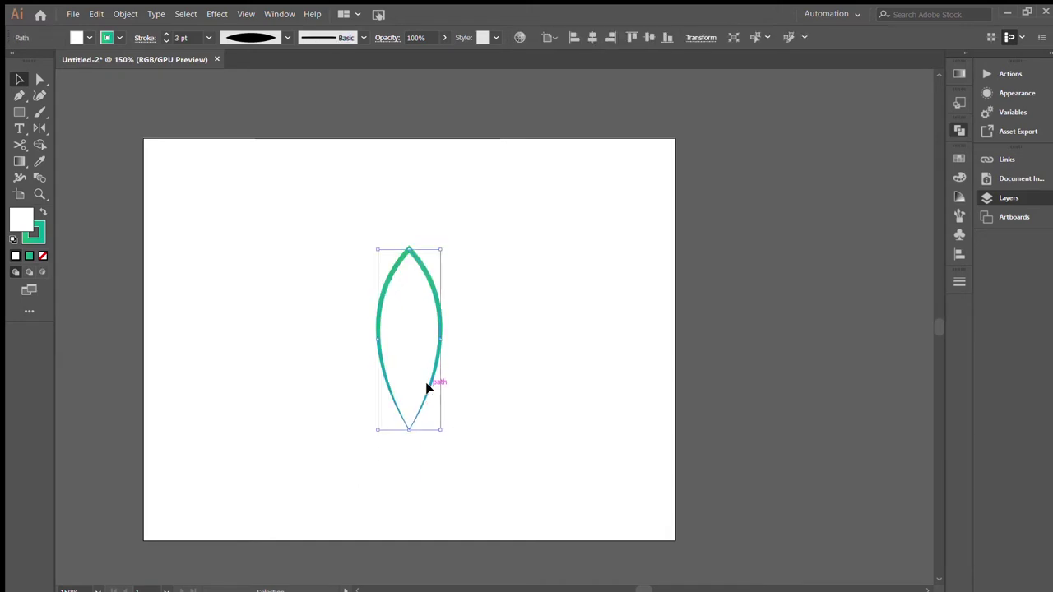
pyautogui.moveTo(428, 387); pyautogui.dragTo(428, 362)
pyautogui.click(165, 34)
pyautogui.click(550, 265)
pyautogui.click(434, 307)
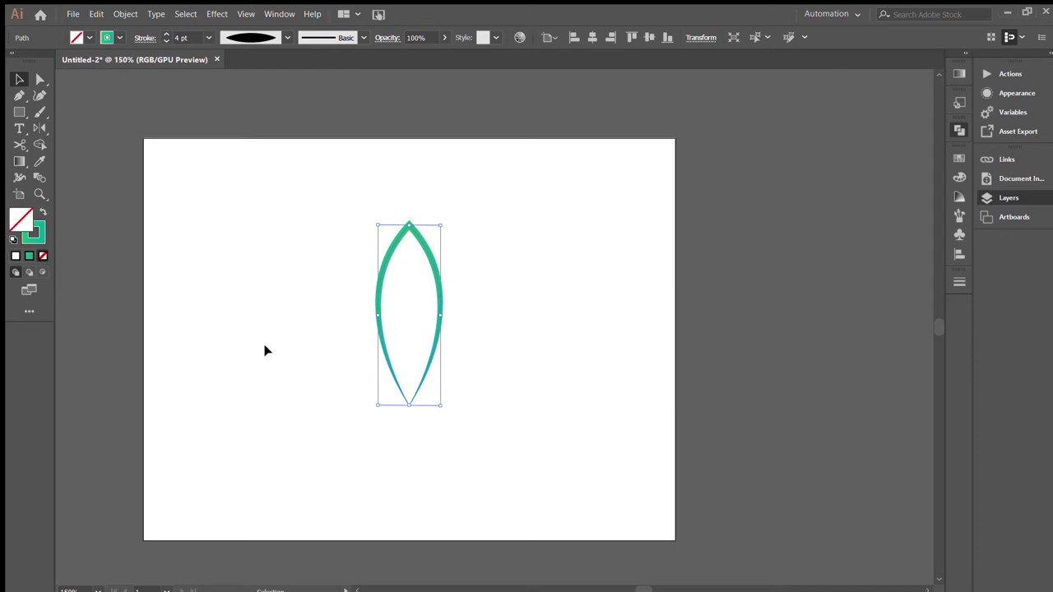
# - Rotate a duplicate of the leaf outward to the left and scale it down
pyautogui.moveTo(447, 223); pyautogui.dragTo(357, 216)
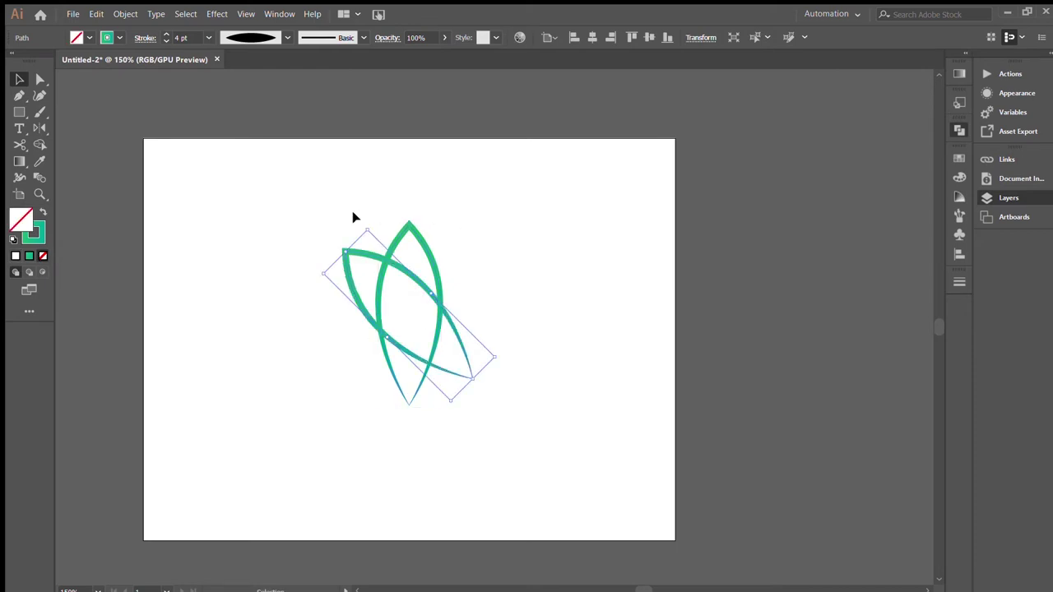
pyautogui.moveTo(439, 308)
pyautogui.mouseDown()
pyautogui.moveTo(367, 328)
pyautogui.moveTo(373, 335)
pyautogui.mouseUp()
pyautogui.moveTo(276, 284)
pyautogui.mouseDown()
pyautogui.moveTo(317, 314)
pyautogui.moveTo(309, 306)
pyautogui.mouseUp()
pyautogui.click(301, 302)
pyautogui.moveTo(306, 303); pyautogui.dragTo(319, 308)
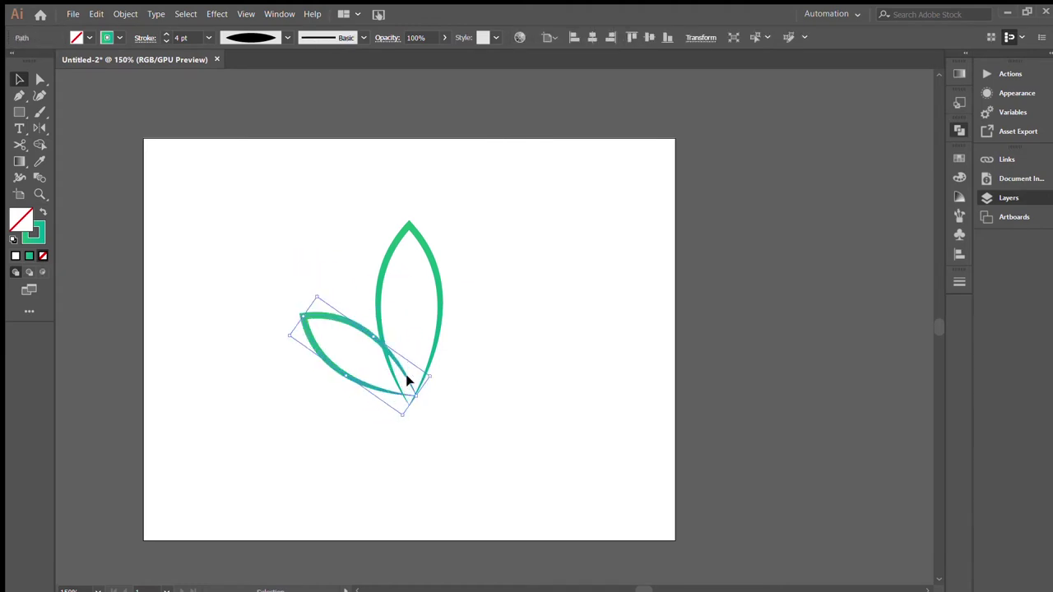
pyautogui.moveTo(403, 386); pyautogui.dragTo(399, 392)
# - Fine-tune the left leaf's size and position so its base meets the main leaf's tip
pyautogui.click(486, 404)
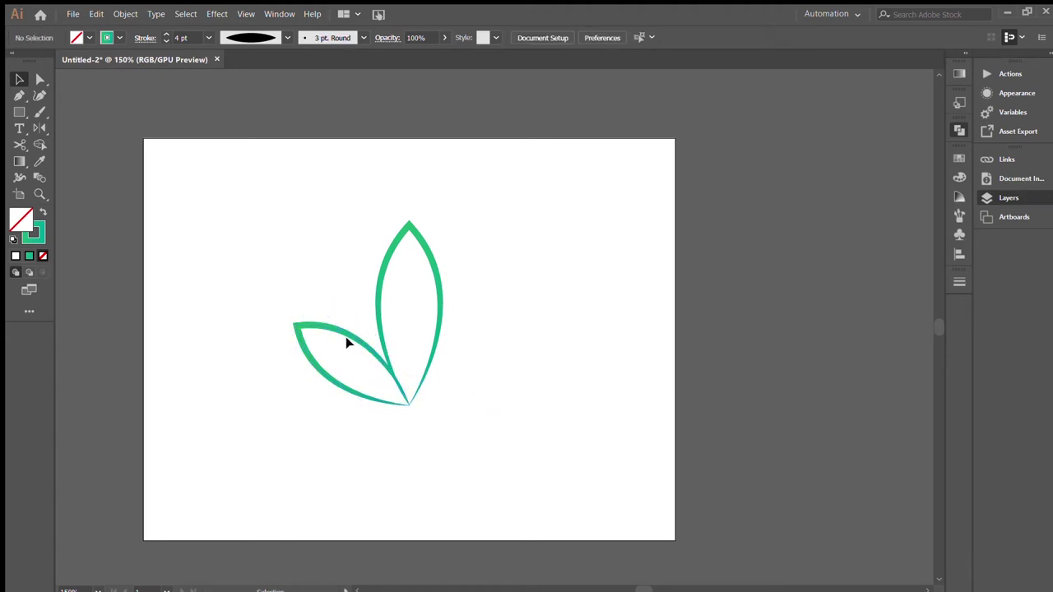
pyautogui.moveTo(355, 340); pyautogui.dragTo(358, 336)
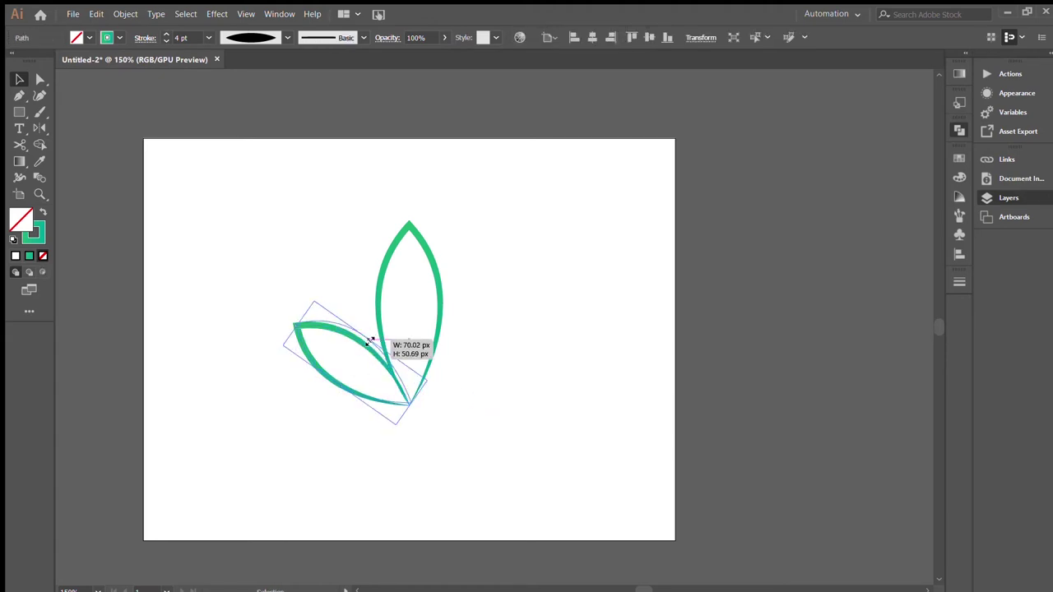
pyautogui.click(470, 365)
pyautogui.click(357, 338)
pyautogui.moveTo(308, 301); pyautogui.dragTo(315, 292)
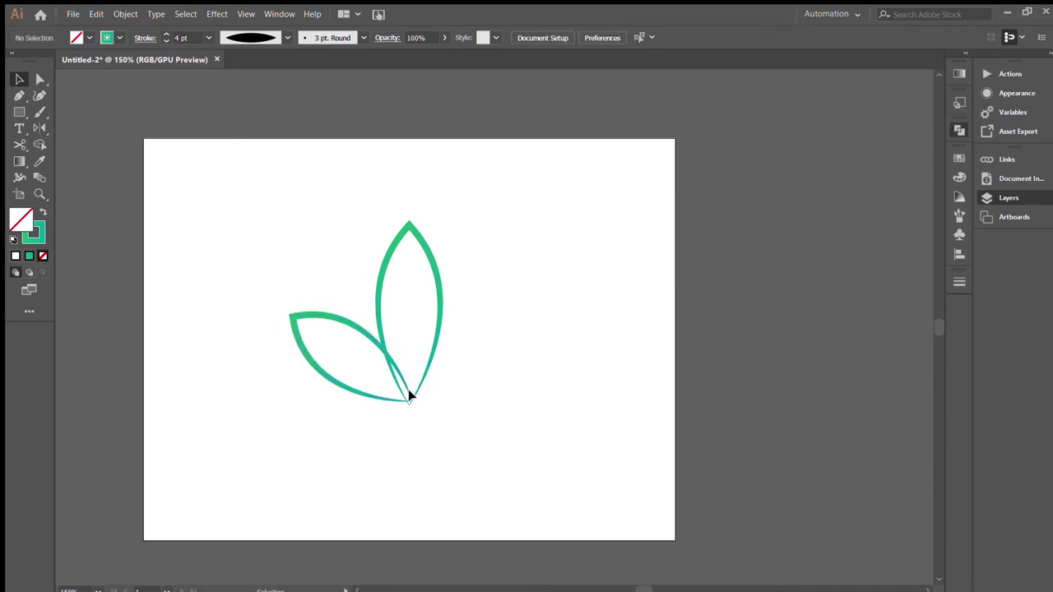
pyautogui.moveTo(407, 395); pyautogui.dragTo(412, 401)
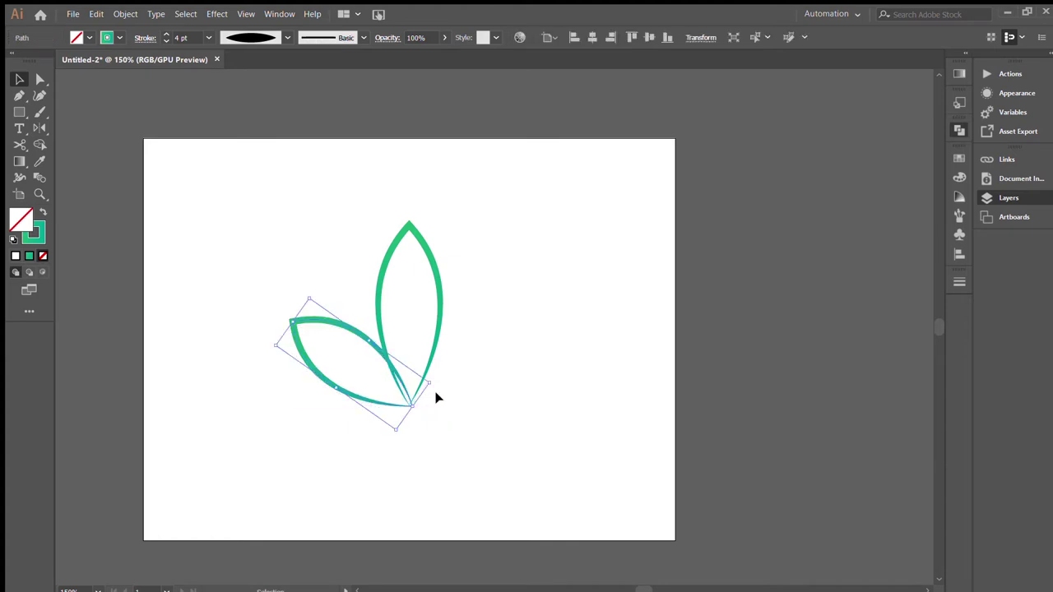
pyautogui.moveTo(409, 408); pyautogui.dragTo(406, 407)
pyautogui.click(428, 409)
pyautogui.click(338, 327)
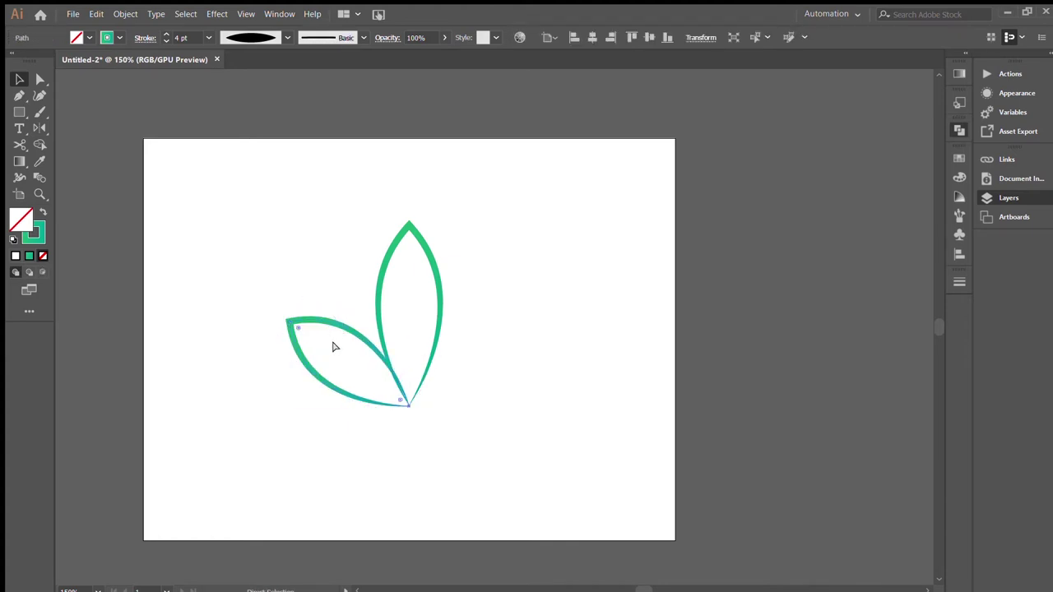
# - Mirror a copy of the left leaf to the right and move it to meet the centre
pyautogui.press('o')
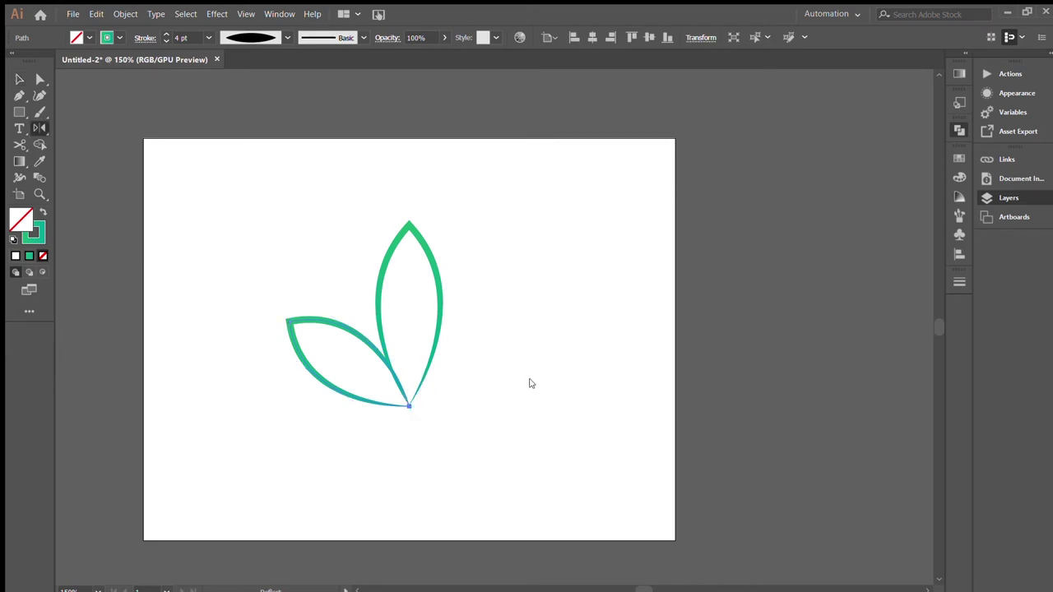
pyautogui.moveTo(531, 383); pyautogui.dragTo(531, 403)
pyautogui.press('v')
pyautogui.moveTo(426, 404)
pyautogui.mouseDown()
pyautogui.moveTo(411, 485)
pyautogui.moveTo(428, 366)
pyautogui.mouseUp()
pyautogui.click(548, 422)
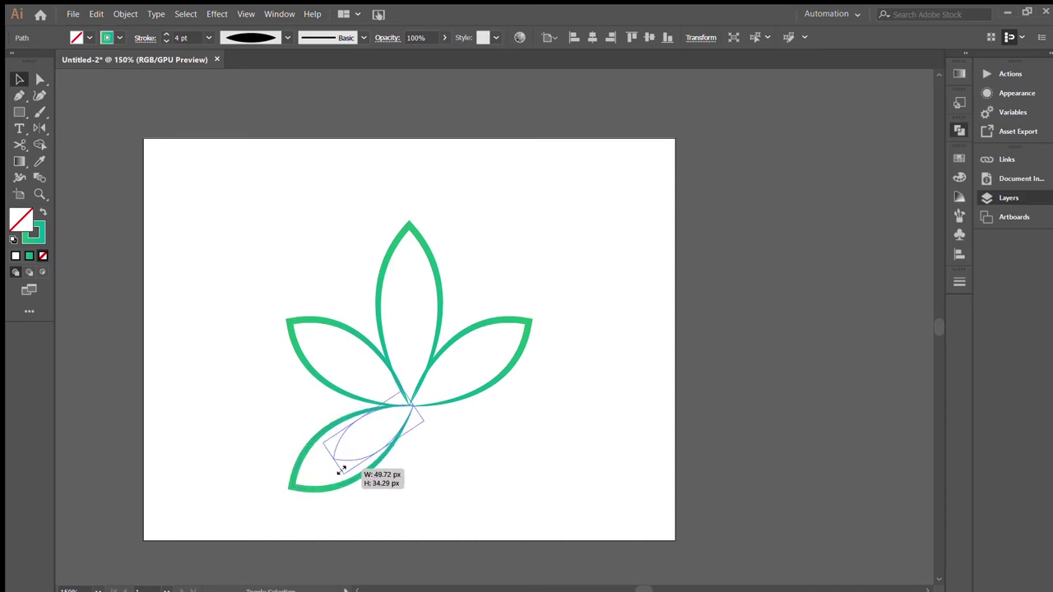
# - Shrink the lower-left leaf, snap its tip to the centre, and mirror it to the lower right
pyautogui.moveTo(302, 487); pyautogui.dragTo(333, 458)
pyautogui.click(418, 462)
pyautogui.moveTo(395, 436); pyautogui.dragTo(385, 432)
pyautogui.click(391, 442)
pyautogui.press('a')
pyautogui.click(391, 442)
pyautogui.press('o')
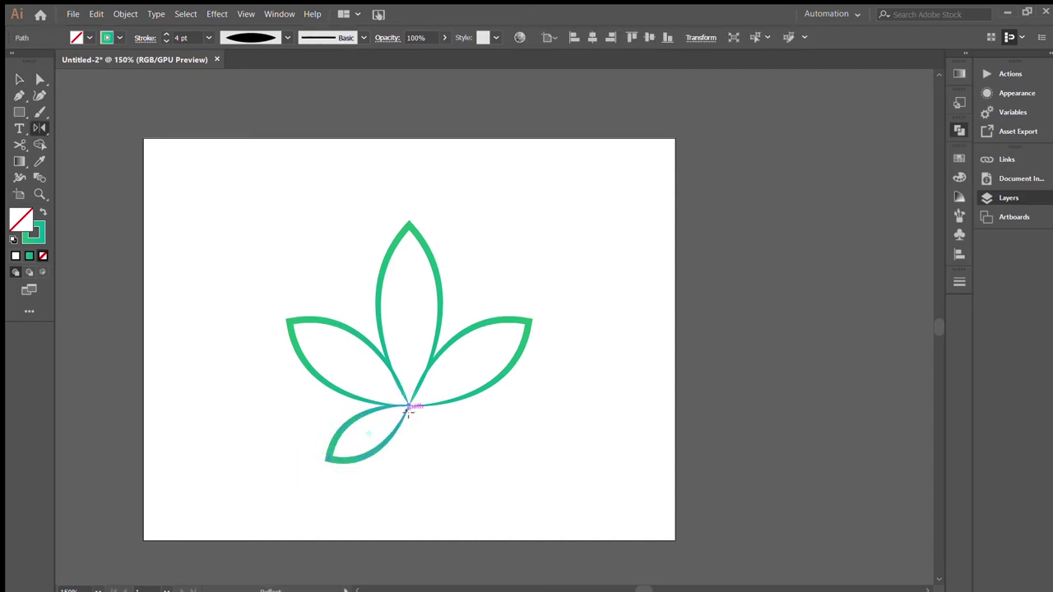
pyautogui.moveTo(463, 425); pyautogui.dragTo(542, 384)
pyautogui.press('v')
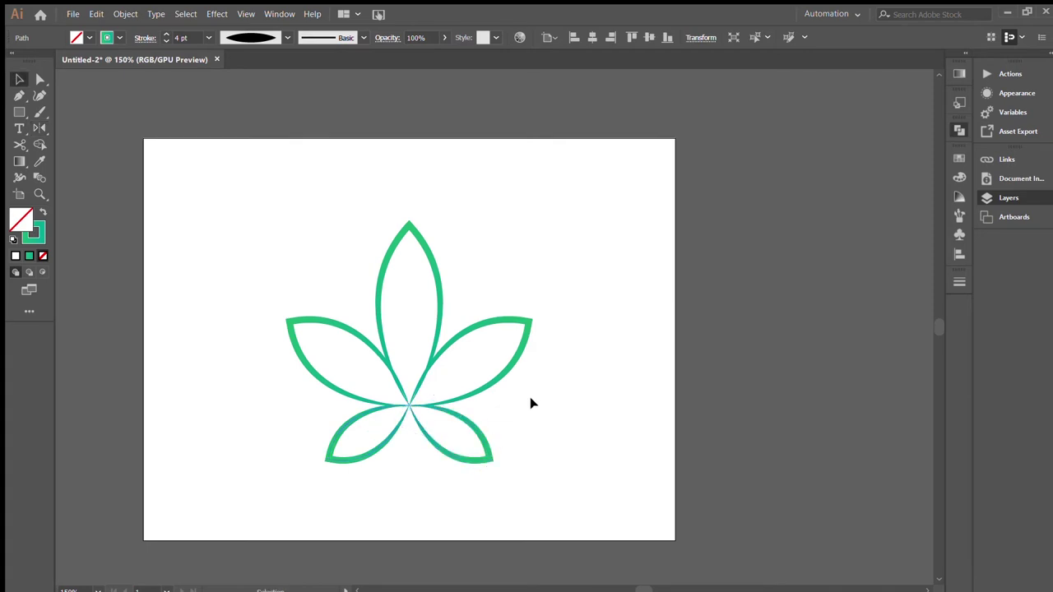
pyautogui.click(519, 498)
pyautogui.hotkey('ctrl', '+')
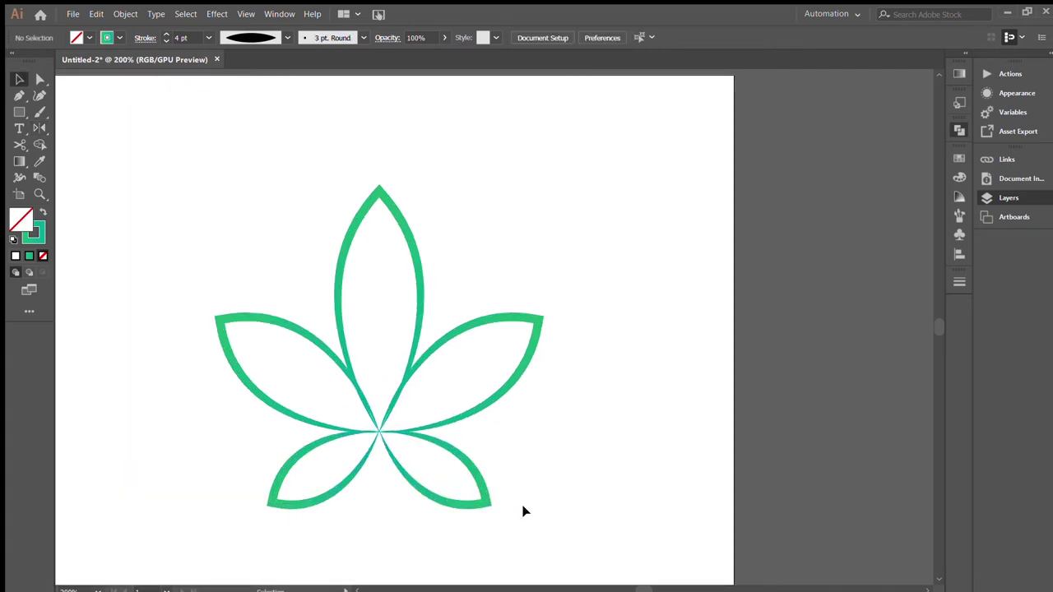
# - Set the left and right side leaves' stroke to 3 pt
pyautogui.moveTo(438, 531); pyautogui.dragTo(316, 504)
pyautogui.click(587, 271)
pyautogui.click(493, 325)
pyautogui.keyDown('shift'); pyautogui.click(247, 319); pyautogui.keyUp('shift')
pyautogui.click(166, 35)
pyautogui.click(166, 41)
# - Set the two lower leaves' stroke to 2 pt
pyautogui.click(165, 41)
pyautogui.click(503, 223)
pyautogui.moveTo(488, 537); pyautogui.dragTo(341, 485)
pyautogui.click(166, 41)
pyautogui.click(165, 41)
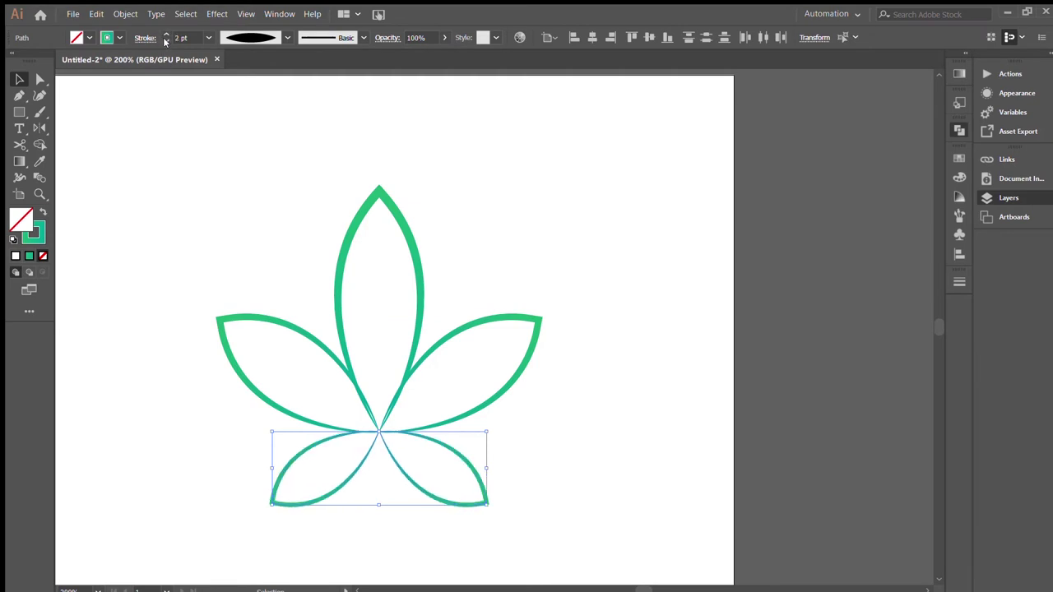
pyautogui.click(557, 211)
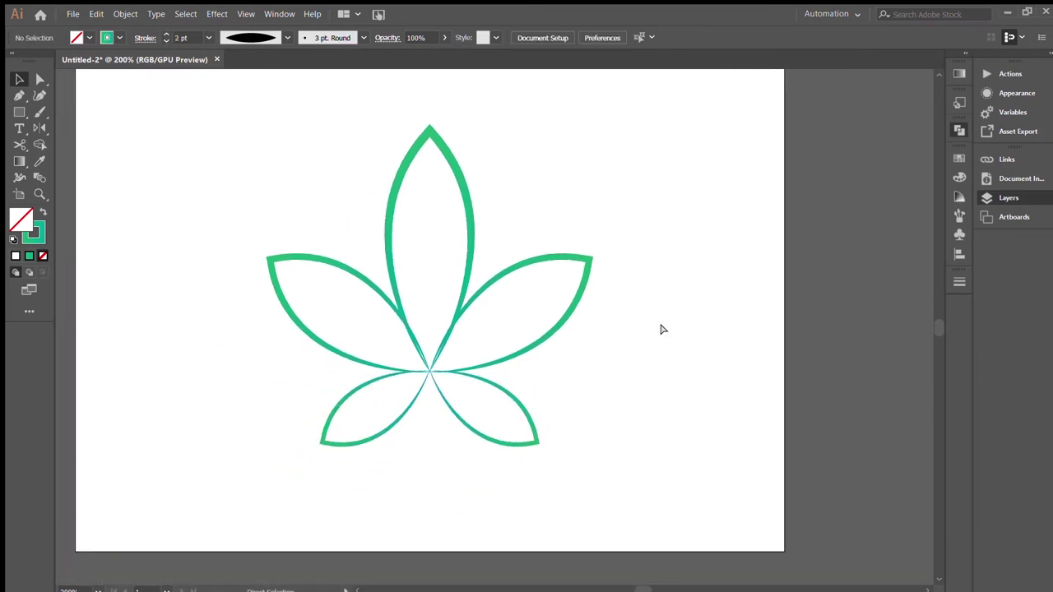
pyautogui.hotkey('ctrl', '=')
pyautogui.hotkey('ctrl', '=')
pyautogui.hotkey('ctrl', '=')
pyautogui.moveTo(312, 320); pyautogui.dragTo(609, 344)
pyautogui.click(493, 429)
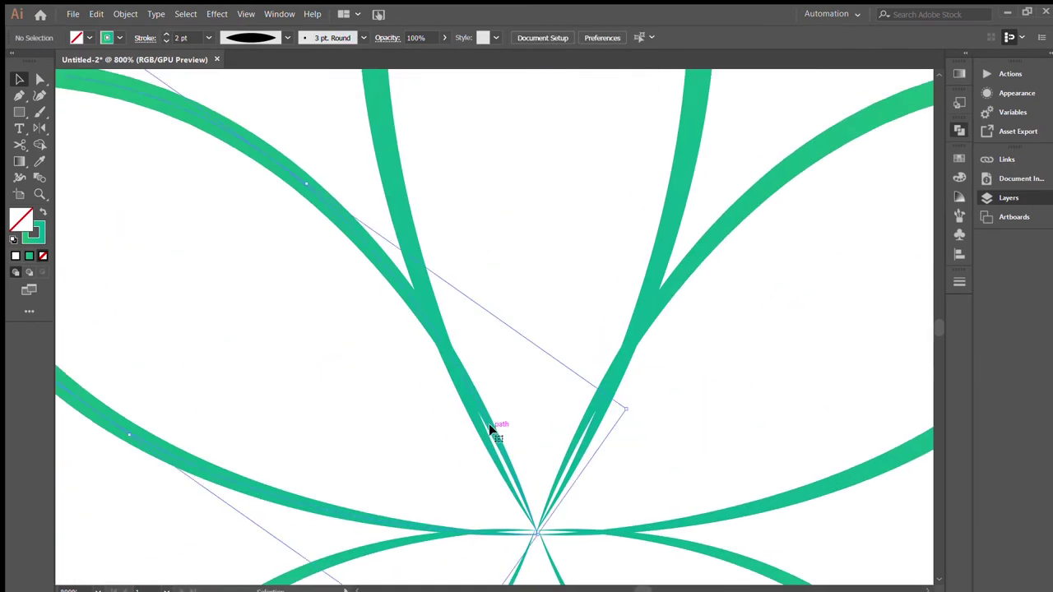
# - Snap the left leaf's tip onto the centre point
pyautogui.moveTo(360, 268); pyautogui.dragTo(586, 396)
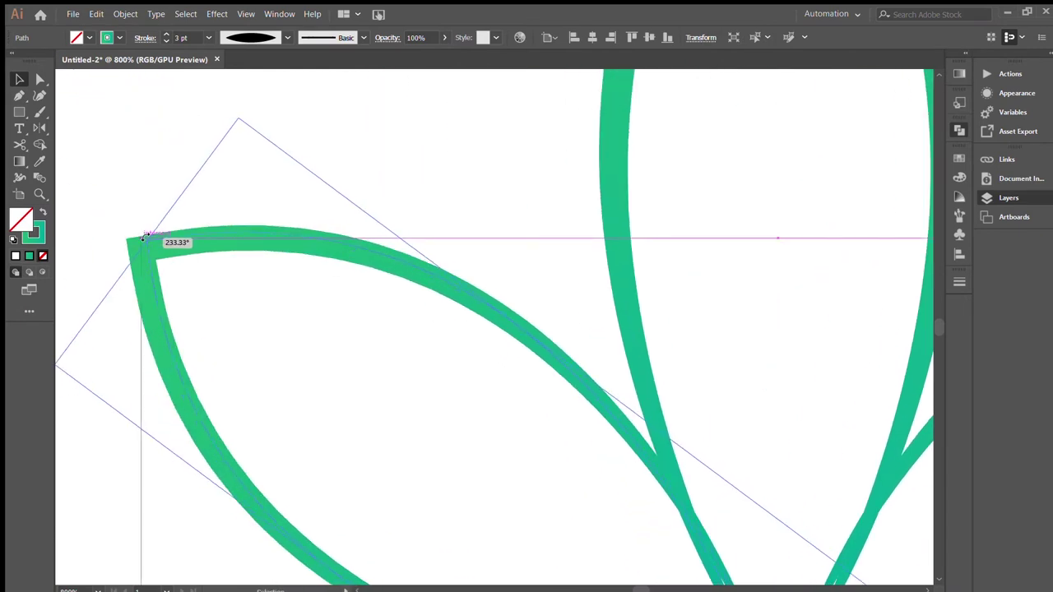
pyautogui.scroll(-5, 682, 423)
pyautogui.moveTo(552, 562); pyautogui.dragTo(559, 536)
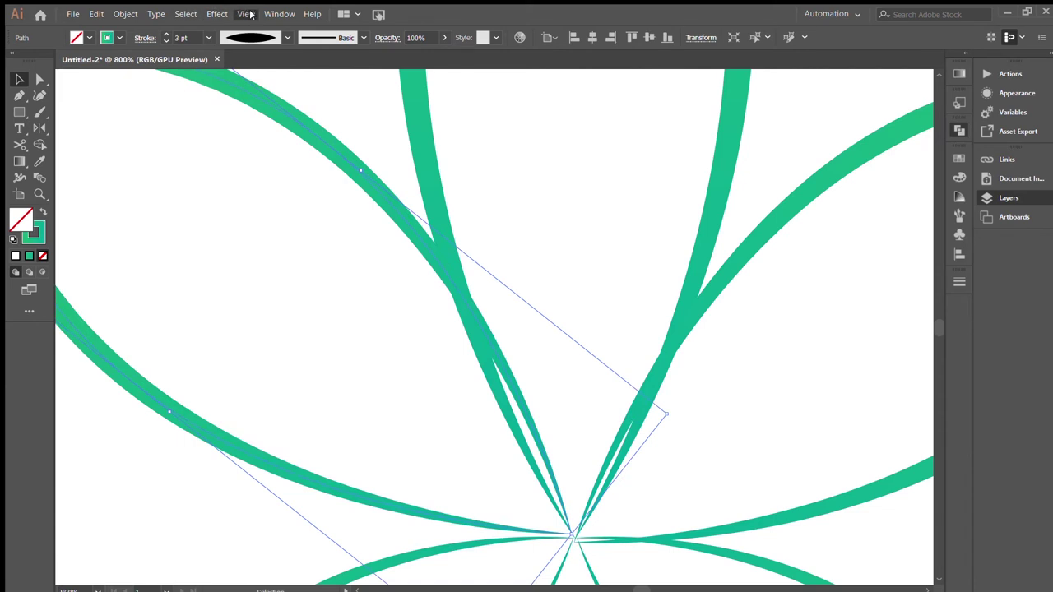
pyautogui.moveTo(545, 537); pyautogui.dragTo(565, 536)
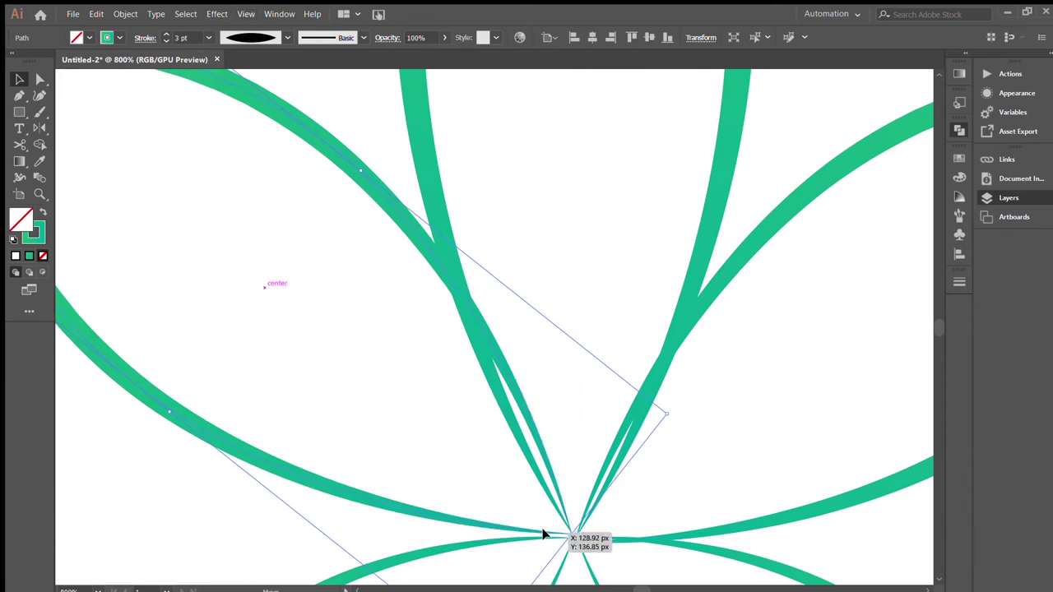
# - Delete the right arcing leaf and replace it with a mirrored copy of the left leaf
pyautogui.click(719, 220)
pyautogui.scroll(-2, 718, 220)
pyautogui.hscroll(4, 658, 206)
pyautogui.click(619, 157)
pyautogui.click(613, 157)
pyautogui.press('Delete')
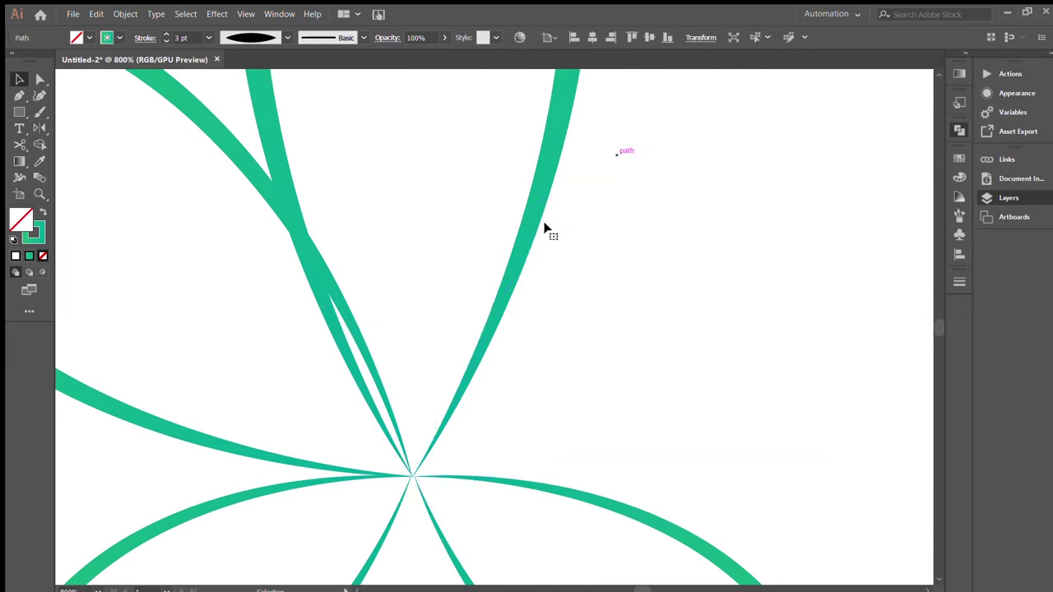
pyautogui.click(340, 313)
pyautogui.press('o')
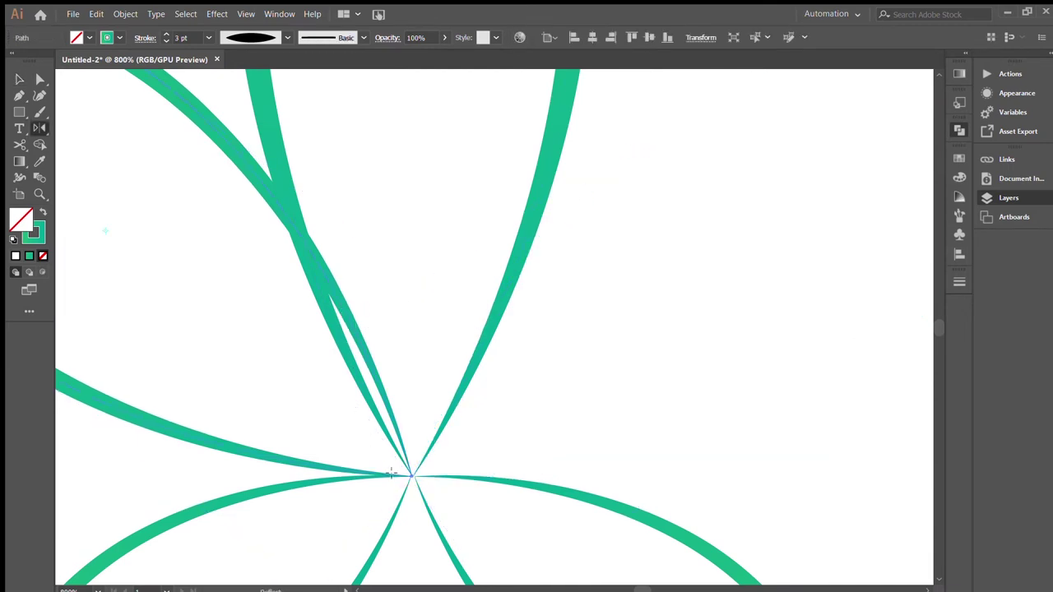
pyautogui.moveTo(514, 395); pyautogui.dragTo(541, 376)
pyautogui.press('v')
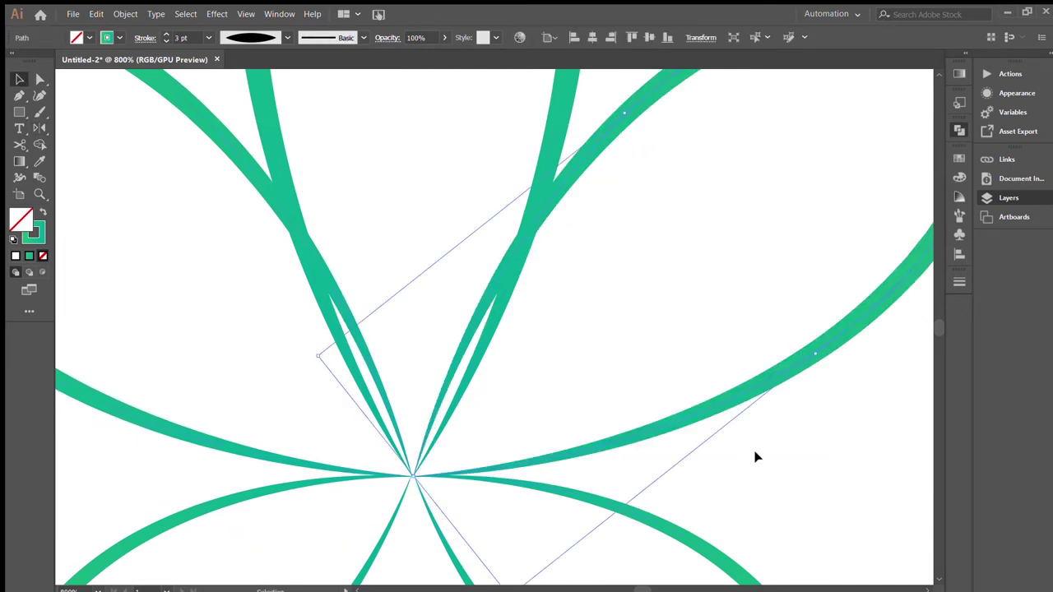
pyautogui.click(573, 411)
# - Rotate the lower-left leaf and place its tip on the centre point
pyautogui.moveTo(481, 430); pyautogui.dragTo(545, 351)
pyautogui.moveTo(458, 435); pyautogui.dragTo(140, 543)
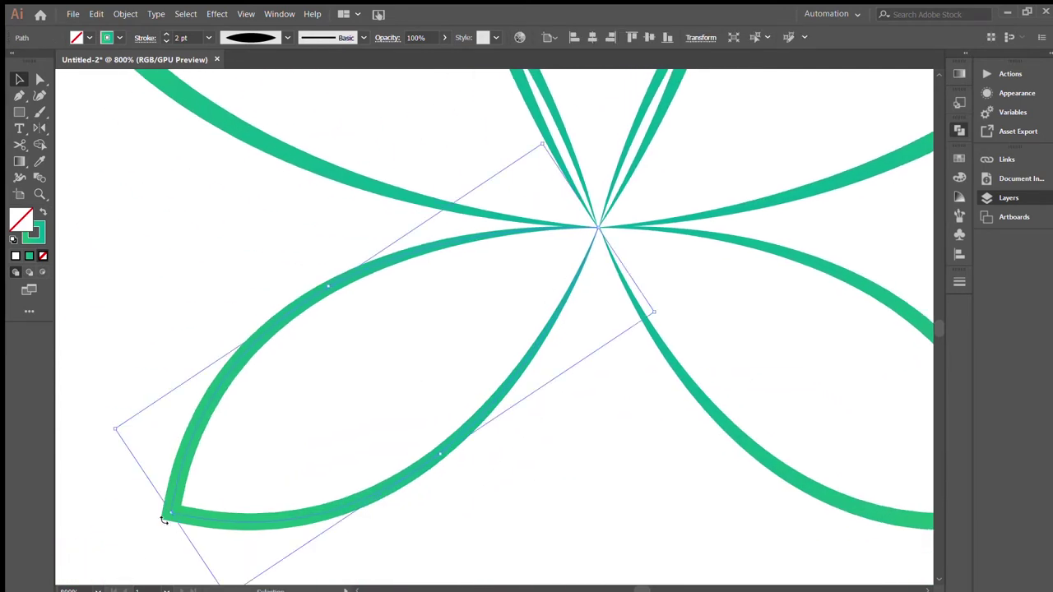
pyautogui.moveTo(161, 523); pyautogui.dragTo(163, 469)
pyautogui.moveTo(601, 294); pyautogui.dragTo(582, 257)
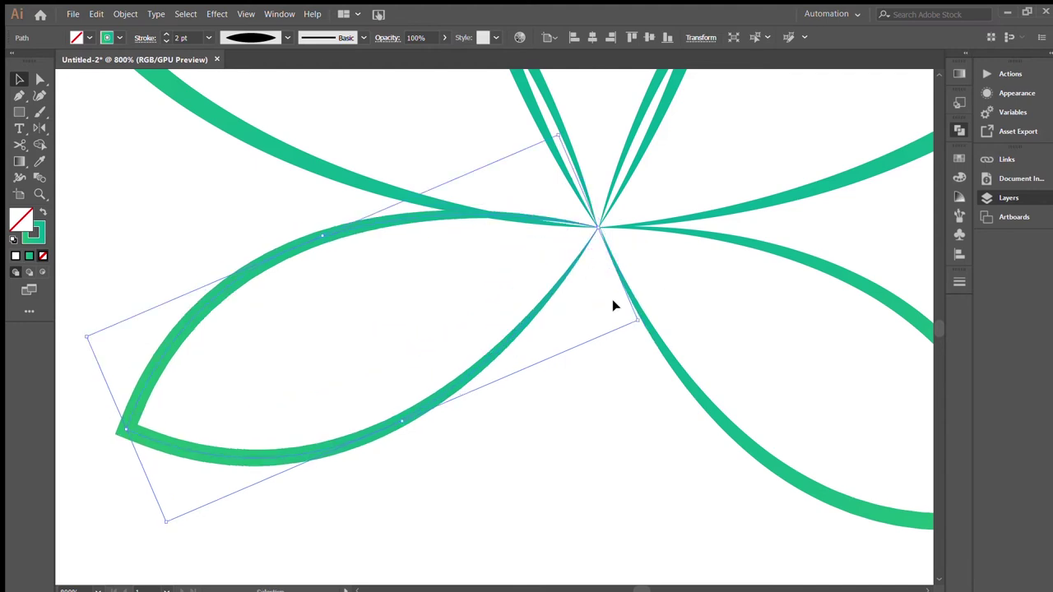
pyautogui.scroll(2, 518, 375)
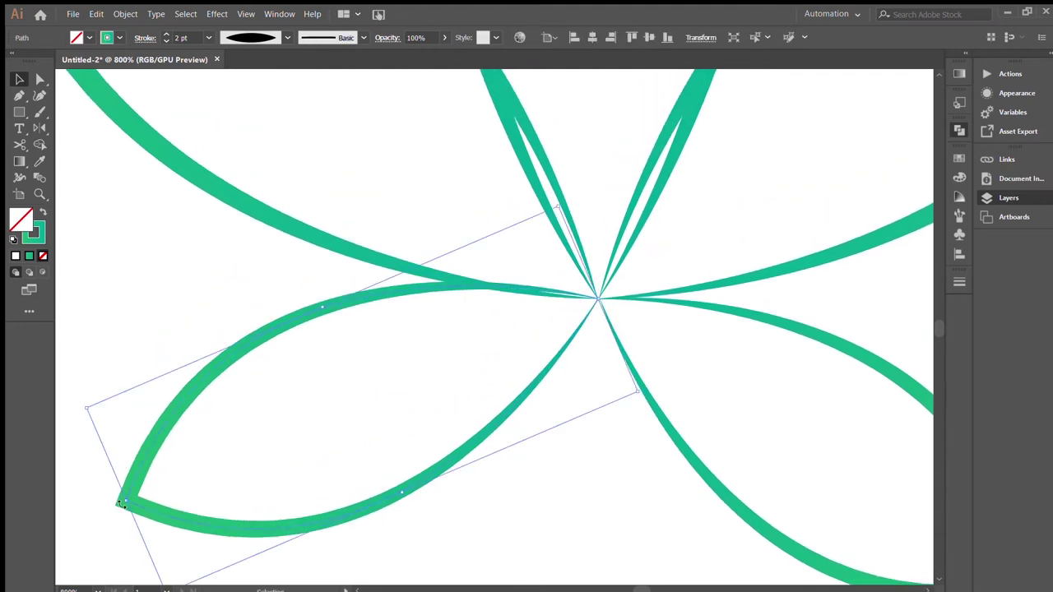
pyautogui.moveTo(121, 503); pyautogui.dragTo(111, 477)
pyautogui.moveTo(596, 342); pyautogui.dragTo(585, 318)
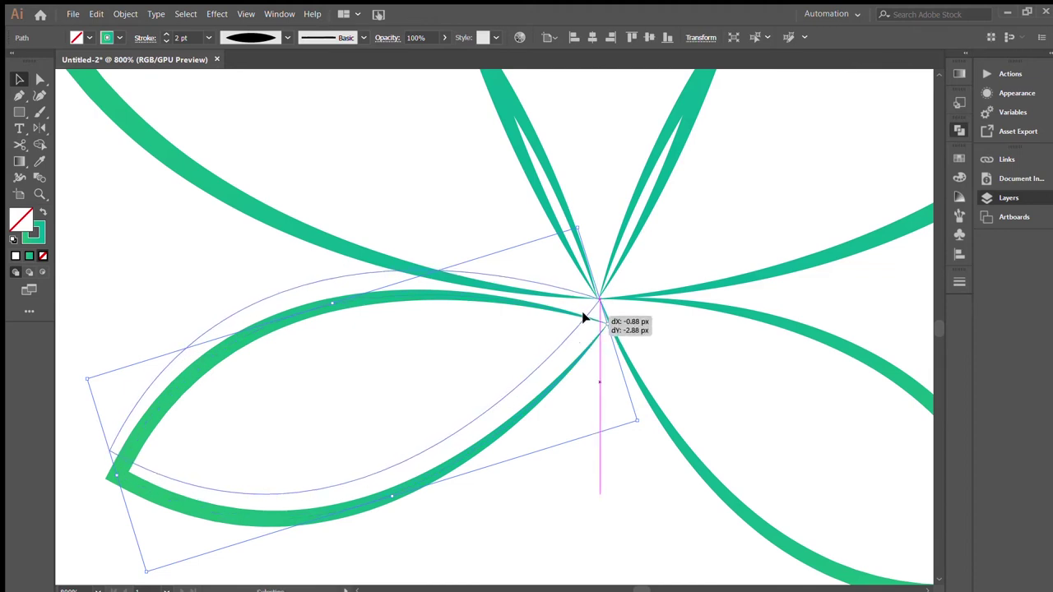
pyautogui.moveTo(582, 312); pyautogui.dragTo(587, 313)
pyautogui.hscroll(5, 576, 440)
pyautogui.scroll(1, 534, 445)
# - Delete the lower-right leaf and mirror the lower-left leaf across the centre point
pyautogui.press('Delete')
pyautogui.click(294, 426)
pyautogui.moveTo(406, 362); pyautogui.dragTo(402, 361)
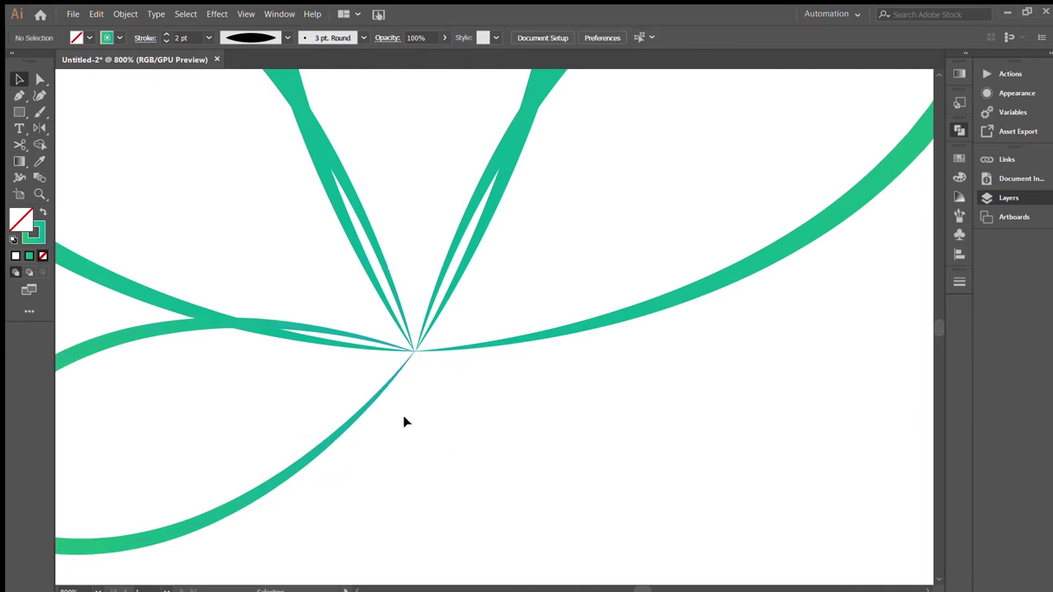
pyautogui.press('o')
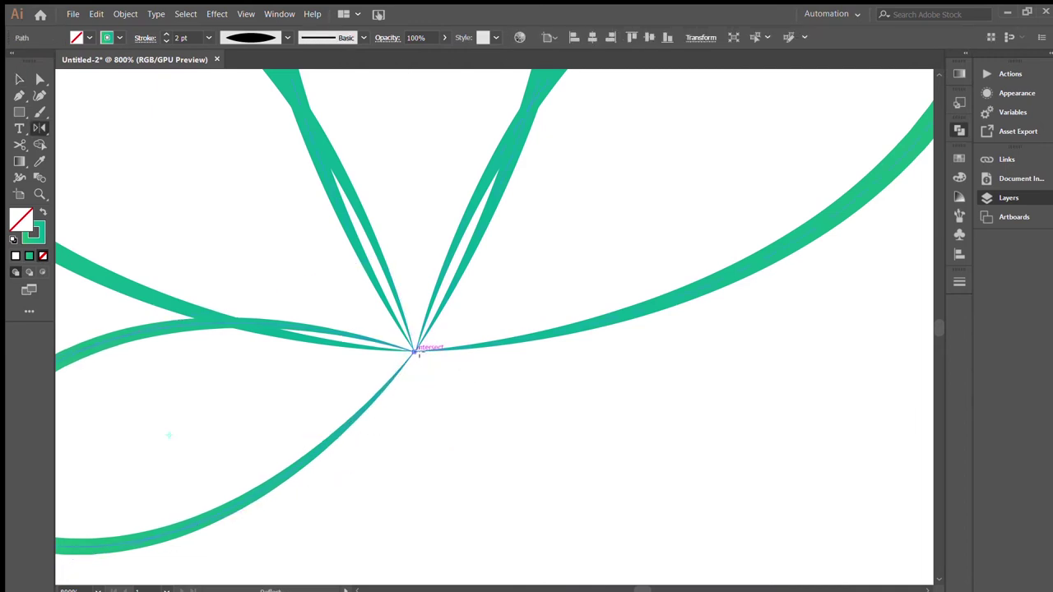
pyautogui.click(413, 353)
pyautogui.moveTo(507, 381); pyautogui.dragTo(521, 384)
pyautogui.press('v')
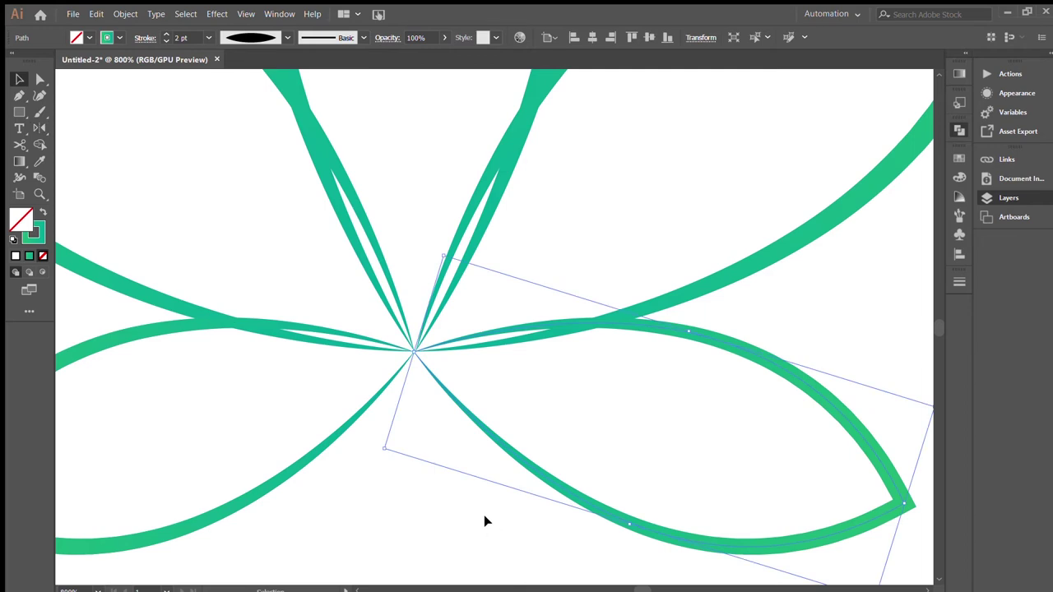
pyautogui.click(485, 517)
# - Rotate a leaf copy toward the centre and shrink it into a much smaller leaf
pyautogui.hotkey('ctrl', '1')
pyautogui.hotkey('ctrl', '+')
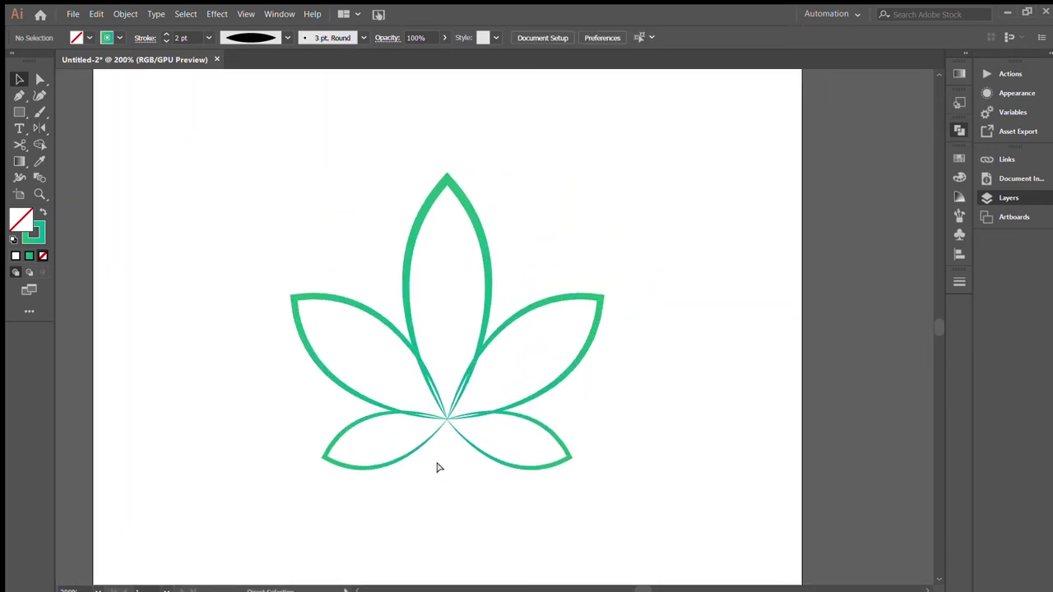
pyautogui.hotkey('ctrl', '+')
pyautogui.hotkey('ctrl', '+')
pyautogui.hotkey('ctrl', '+')
pyautogui.hotkey('ctrl', '+')
pyautogui.scroll(-3, 452, 433)
pyautogui.moveTo(477, 350); pyautogui.dragTo(543, 457)
pyautogui.moveTo(621, 243); pyautogui.dragTo(501, 193)
pyautogui.moveTo(560, 307); pyautogui.dragTo(566, 308)
pyautogui.click(625, 435)
pyautogui.scroll(-3, 625, 434)
pyautogui.click(271, 469)
pyautogui.moveTo(272, 469); pyautogui.dragTo(478, 339)
pyautogui.scroll(3, 634, 294)
pyautogui.moveTo(393, 423); pyautogui.dragTo(464, 356)
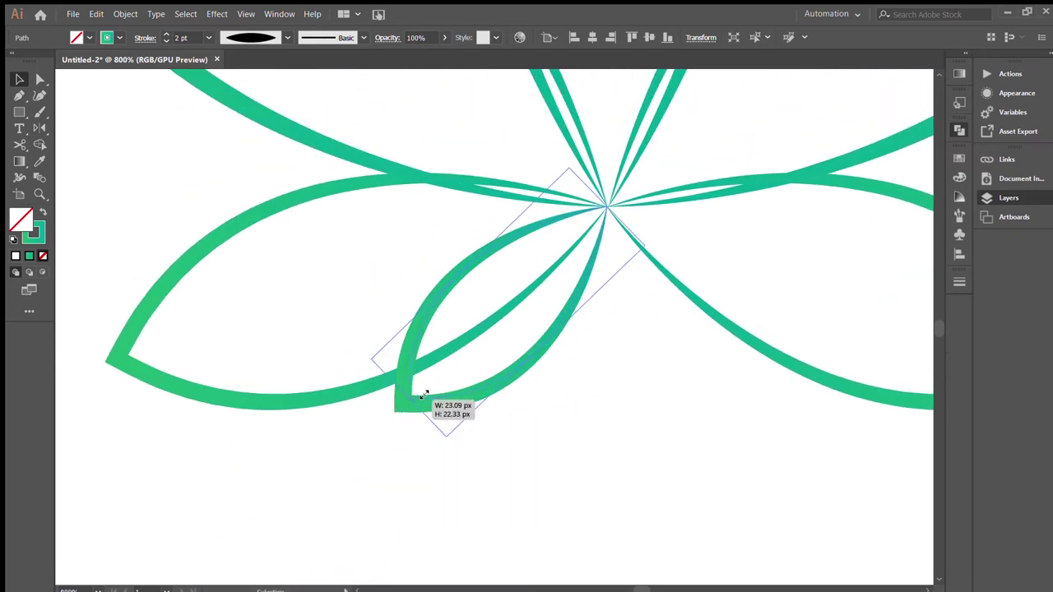
# - Give the small leaf a 1 pt stroke and rotate it so its tip meets the centre
pyautogui.click(164, 41)
pyautogui.moveTo(454, 354); pyautogui.dragTo(464, 362)
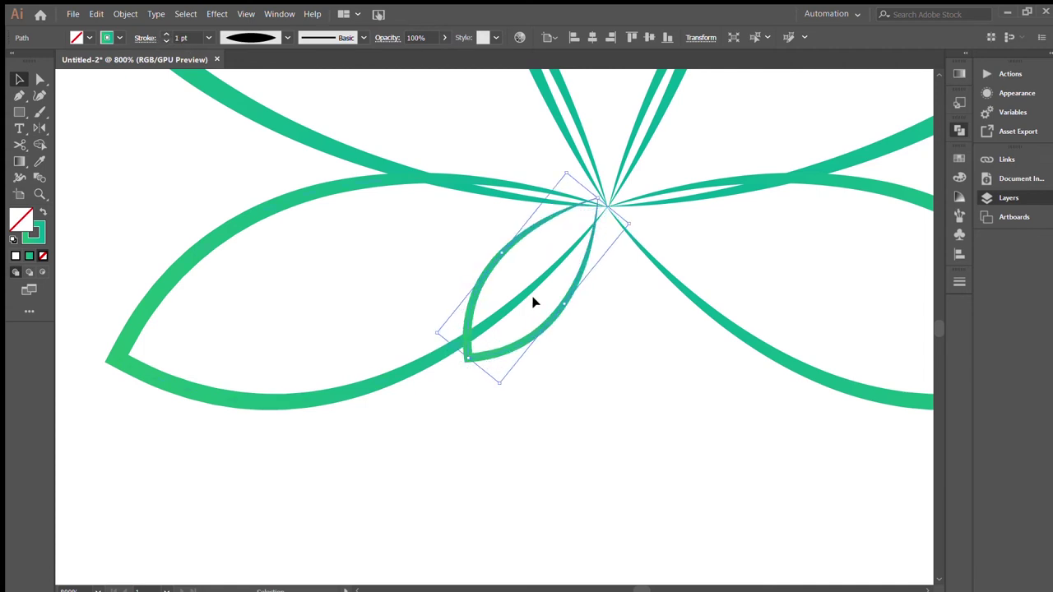
pyautogui.moveTo(581, 263); pyautogui.dragTo(590, 275)
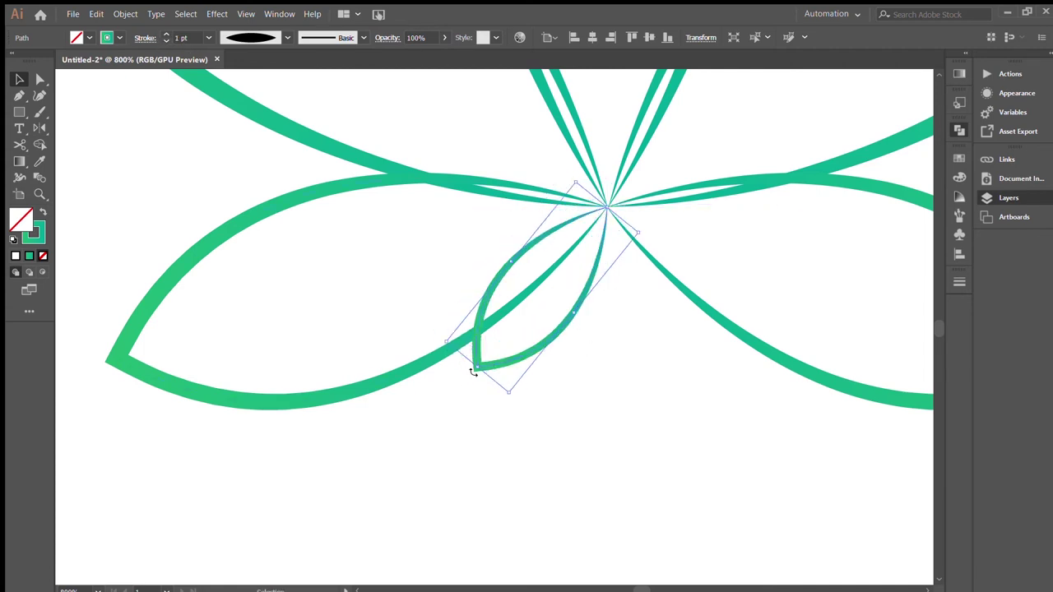
pyautogui.moveTo(473, 372); pyautogui.dragTo(495, 377)
pyautogui.moveTo(587, 259); pyautogui.dragTo(606, 265)
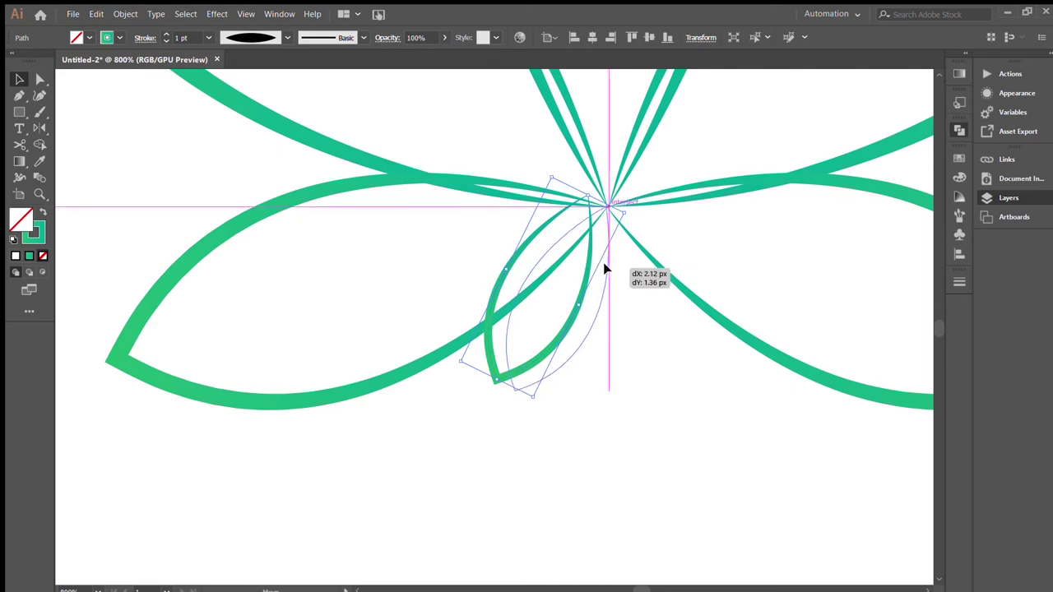
pyautogui.click(635, 348)
# - Adjust the small bottom-left leaf and mirror a copy of it across the centre
pyautogui.click(361, 517)
pyautogui.moveTo(362, 518); pyautogui.dragTo(367, 520)
pyautogui.moveTo(452, 384); pyautogui.dragTo(462, 384)
pyautogui.press('o')
pyautogui.moveTo(570, 394); pyautogui.dragTo(546, 383)
pyautogui.press('v')
pyautogui.click(607, 533)
pyautogui.hotkey('ctrl', '-')
pyautogui.hotkey('ctrl', '-')
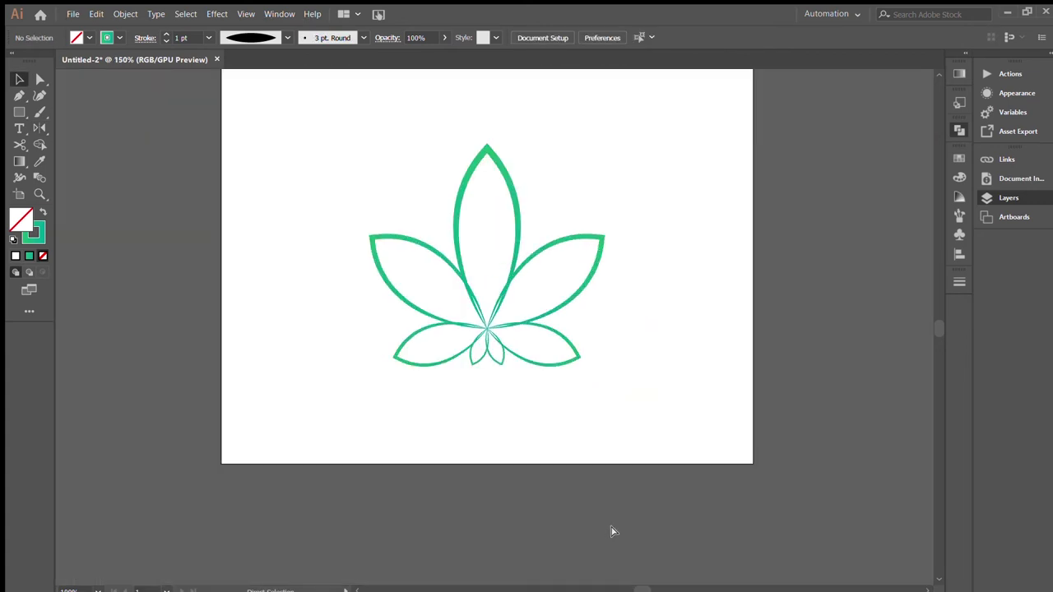
pyautogui.hotkey('ctrl', '+')
pyautogui.hotkey('ctrl', '+')
# - Delete the small bottom leaf
pyautogui.click(381, 477)
pyautogui.press('Delete')
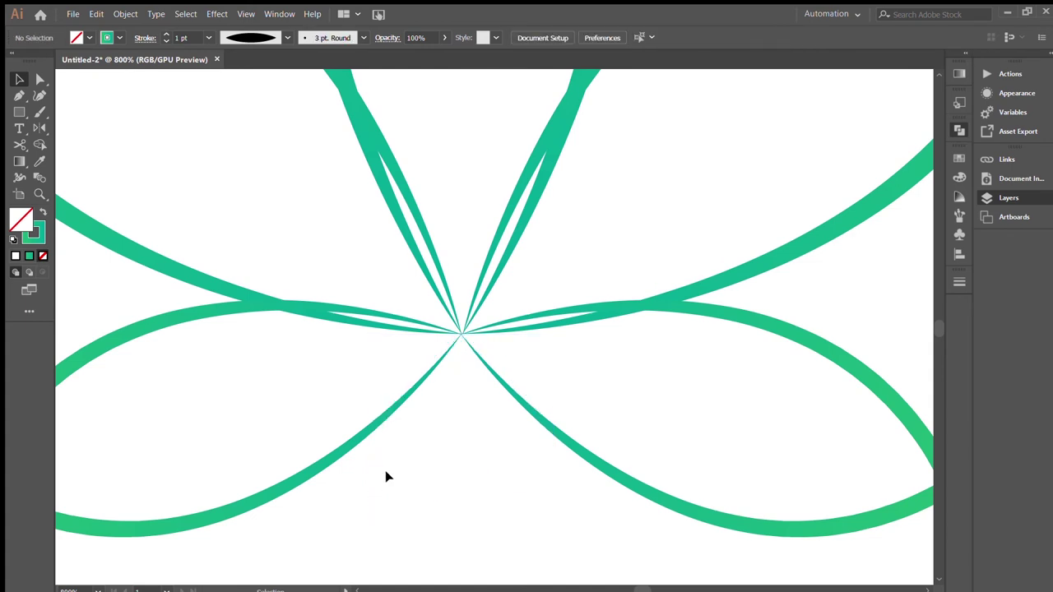
pyautogui.hotkey('ctrl', '-')
pyautogui.hotkey('ctrl', '-')
pyautogui.hotkey('ctrl', '-')
pyautogui.hotkey('ctrl', '-')
pyautogui.hotkey('ctrl', '+')
# - Give the top and side leaves 4 pt outlines
pyautogui.moveTo(623, 371); pyautogui.dragTo(603, 458)
pyautogui.click(445, 287)
pyautogui.click(469, 202)
pyautogui.click(491, 271)
pyautogui.click(494, 362)
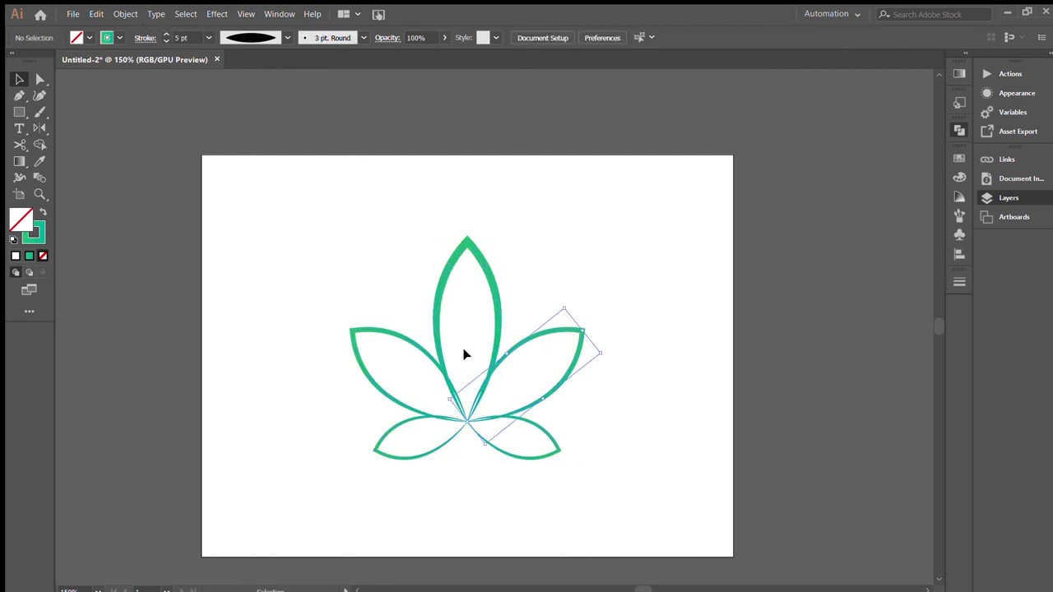
pyautogui.click(165, 33)
# - Thin the two bottom leaves to 3 pt outlines, then select the whole logo
pyautogui.moveTo(534, 487); pyautogui.dragTo(412, 442)
pyautogui.click(165, 41)
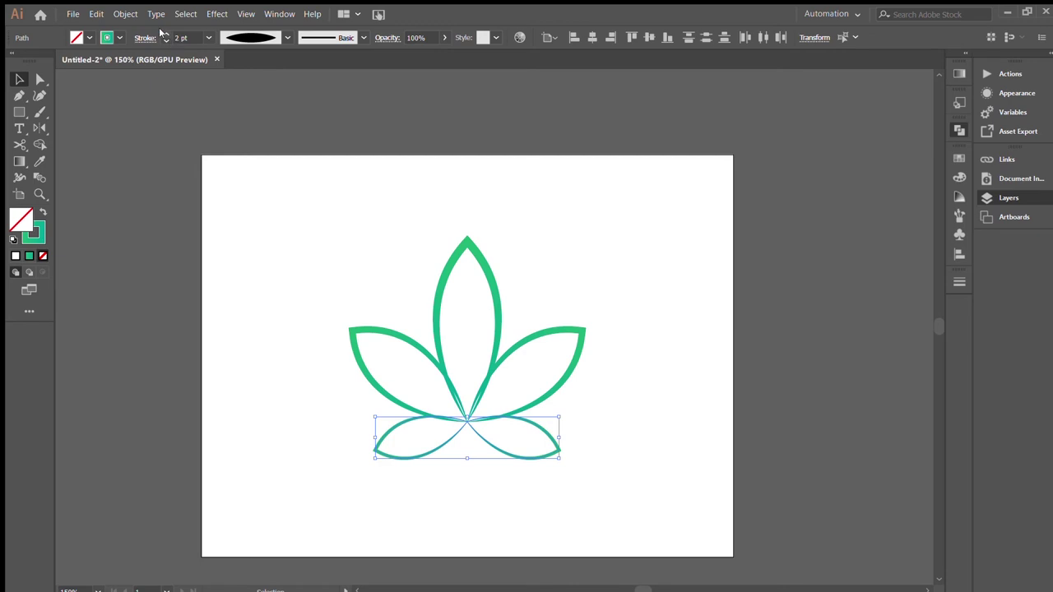
pyautogui.click(594, 224)
pyautogui.moveTo(626, 257); pyautogui.dragTo(553, 216)
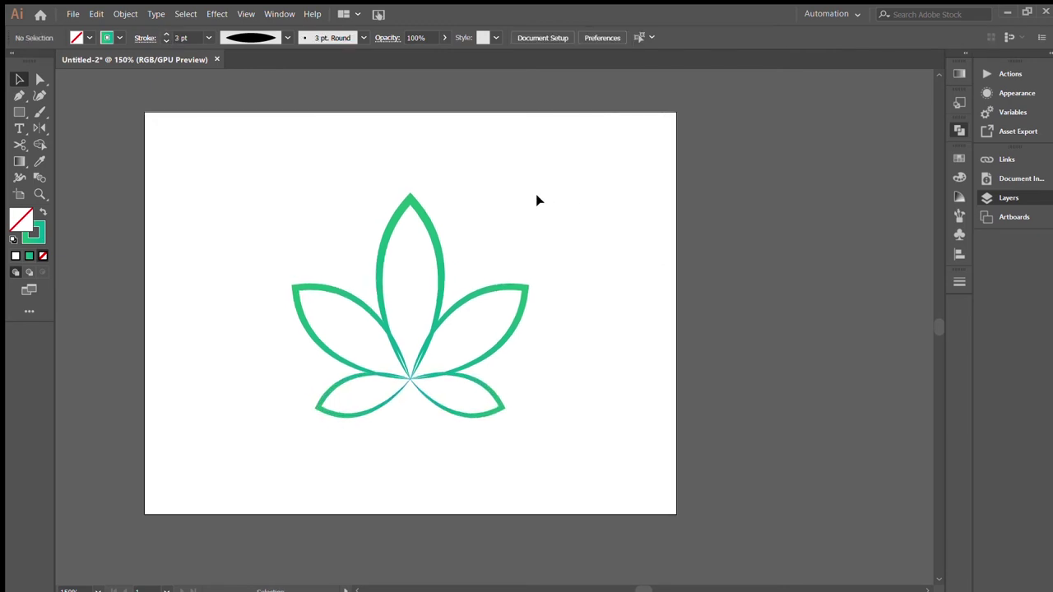
pyautogui.moveTo(537, 251); pyautogui.dragTo(293, 473)
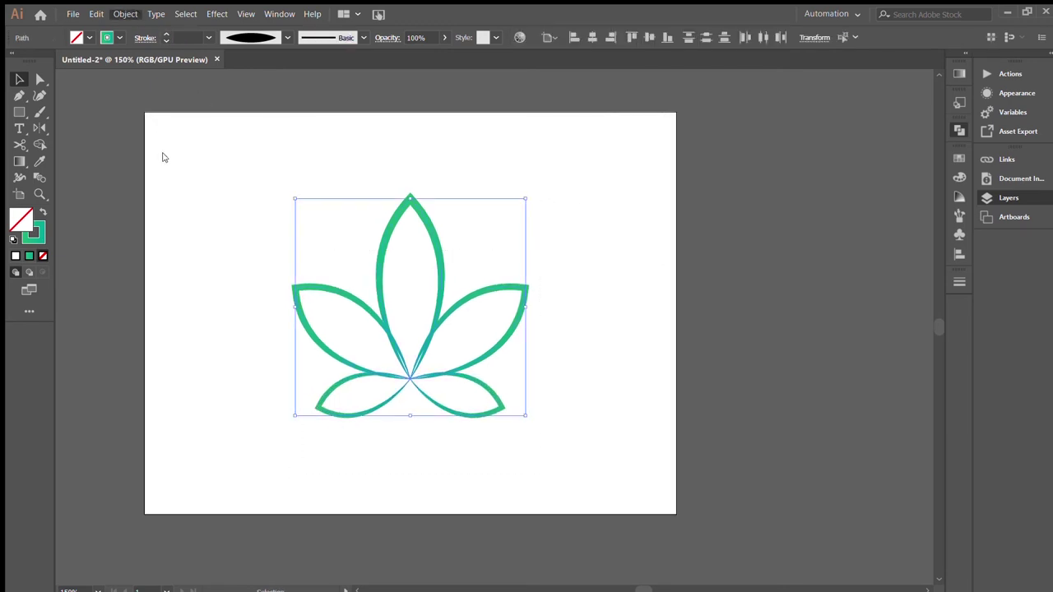
# - Expand the leaf outlines into filled shapes and zoom in on the logo
pyautogui.click(465, 463)
pyautogui.hotkey('ctrl', '+')
pyautogui.hotkey('ctrl', '+')
pyautogui.hotkey('ctrl', '+')
pyautogui.hotkey('ctrl', '+')
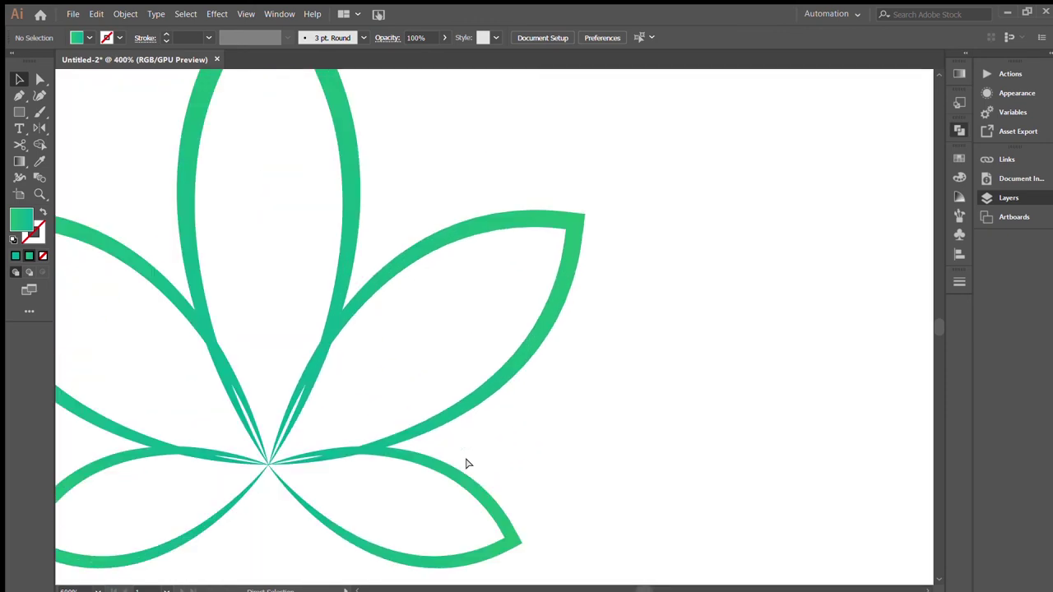
pyautogui.hotkey('ctrl', '+')
pyautogui.moveTo(245, 426)
pyautogui.mouseDown()
pyautogui.moveTo(430, 447)
pyautogui.moveTo(435, 458)
pyautogui.mouseUp()
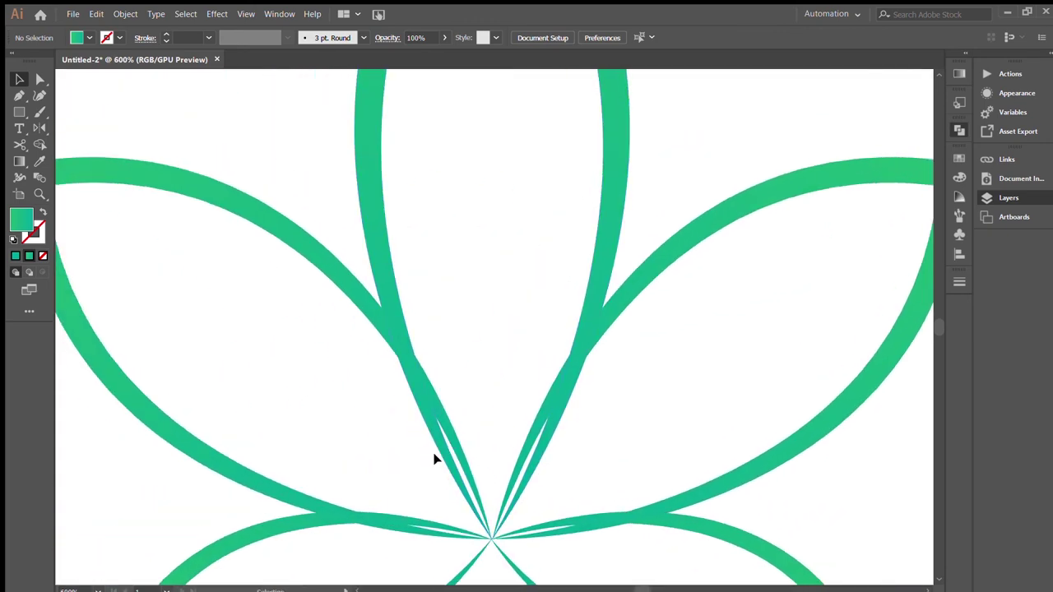
# - Stretch the central compound leaf downward past the junction
pyautogui.click(632, 305)
pyautogui.scroll(-3, 623, 411)
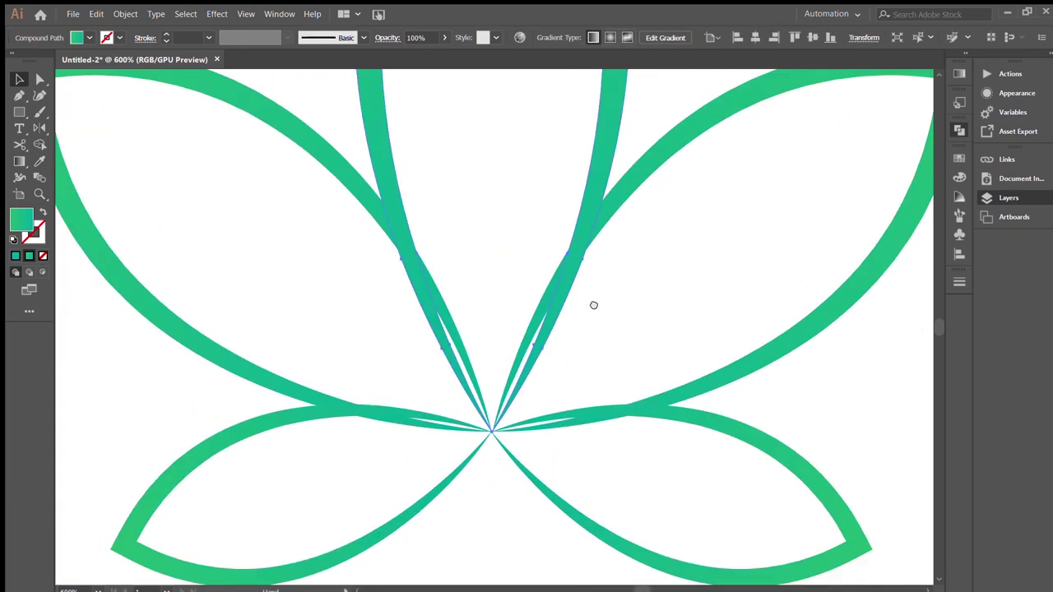
pyautogui.click(493, 416)
pyautogui.moveTo(488, 420); pyautogui.dragTo(492, 462)
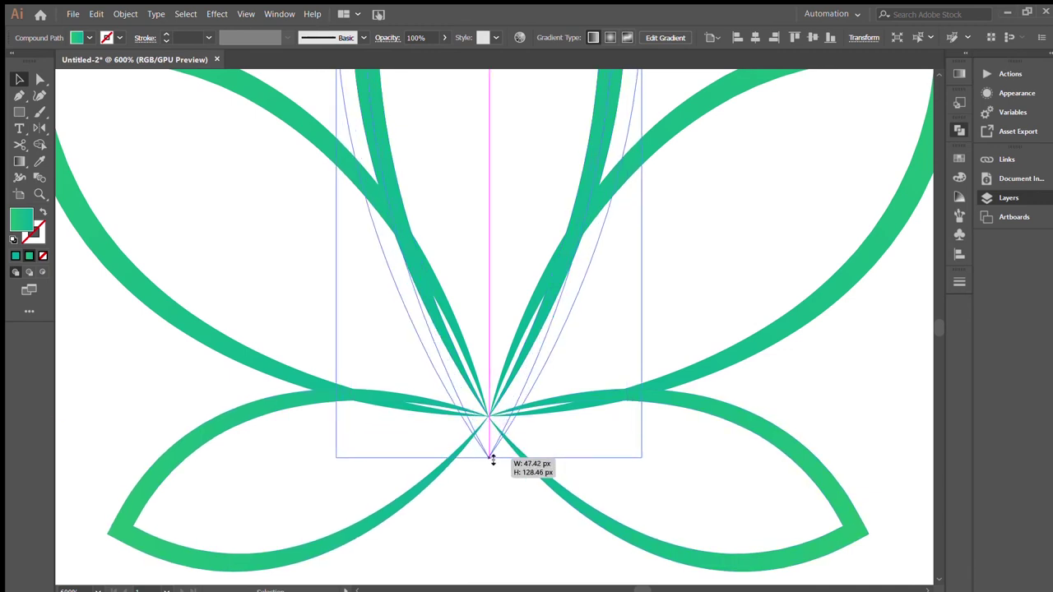
pyautogui.scroll(3, 507, 301)
# - Delete the pieces where the upper side leaves cross the central leaf with Shape Builder
pyautogui.hotkey('ctrl', 'a')
pyautogui.hotkey('shift', 'm')
pyautogui.keyDown('alt'); pyautogui.click(333, 401); pyautogui.keyUp('alt')
pyautogui.moveTo(546, 406); pyautogui.dragTo(404, 482)
pyautogui.press('v')
pyautogui.scroll(-3, 566, 319)
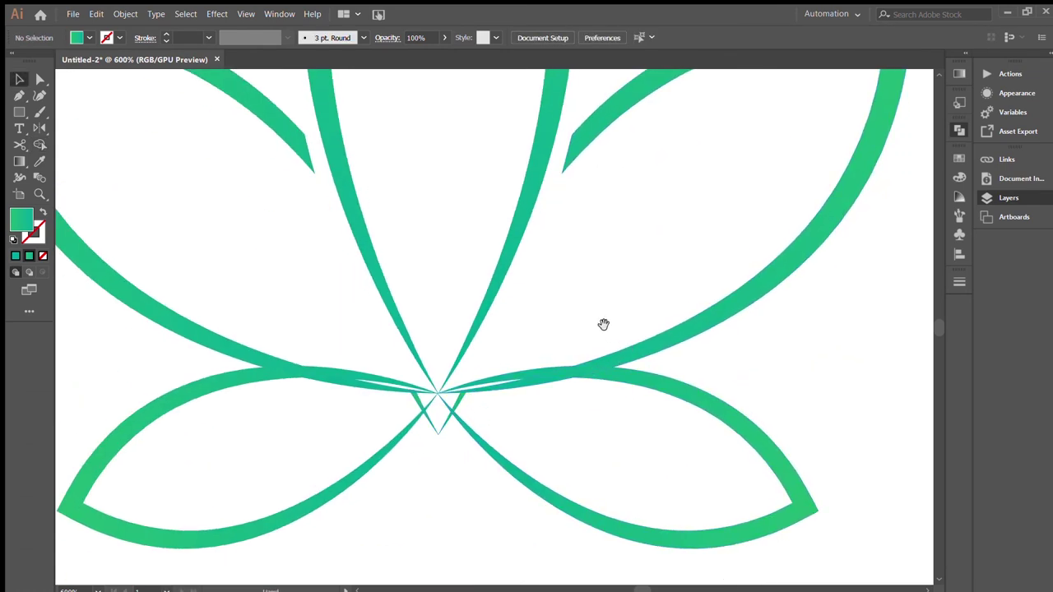
pyautogui.moveTo(603, 324); pyautogui.dragTo(541, 361)
# - Group the left and right lower petals and stretch them downward
pyautogui.click(552, 400)
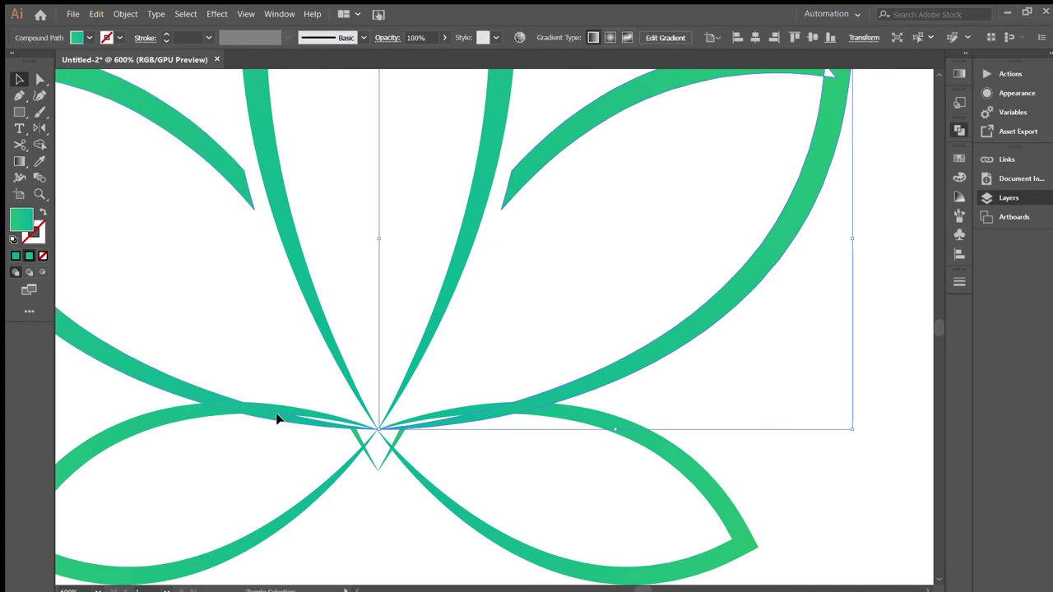
pyautogui.keyDown('shift'); pyautogui.click(277, 419); pyautogui.keyUp('shift')
pyautogui.hotkey('ctrl', 'g')
pyautogui.press('v')
pyautogui.moveTo(377, 430); pyautogui.dragTo(377, 442)
# - Remove the lower leaves' overlapping regions on both sides with Shape Builder
pyautogui.keyDown('shift'); pyautogui.click(183, 417); pyautogui.keyUp('shift')
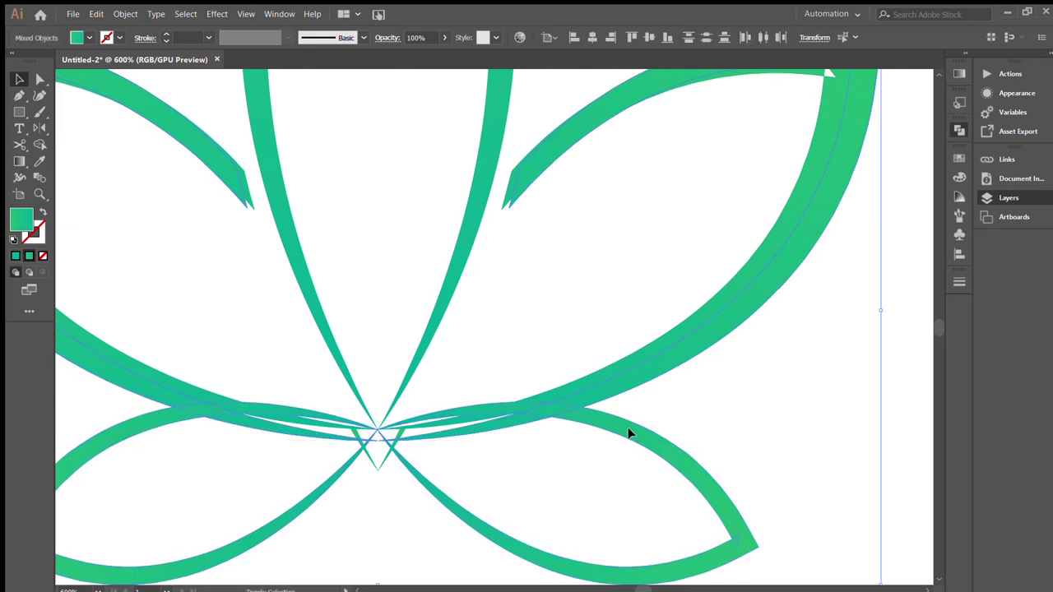
pyautogui.hotkey('shift', 'm')
pyautogui.moveTo(568, 399); pyautogui.dragTo(474, 390)
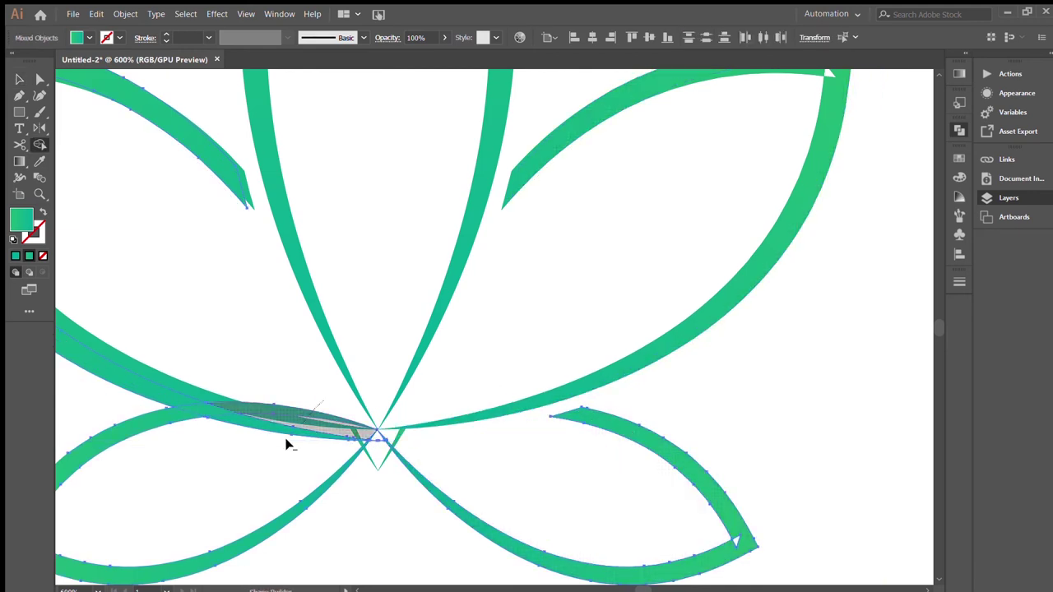
pyautogui.moveTo(317, 408); pyautogui.dragTo(135, 400)
pyautogui.moveTo(219, 409); pyautogui.dragTo(368, 463)
pyautogui.press('v')
pyautogui.click(385, 491)
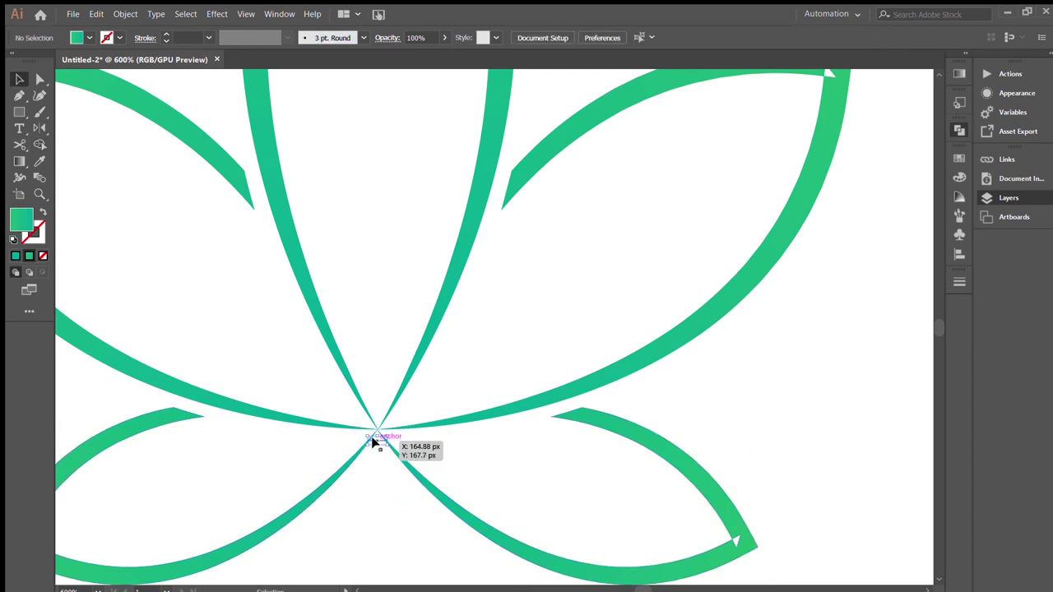
pyautogui.hotkey('ctrl', '0')
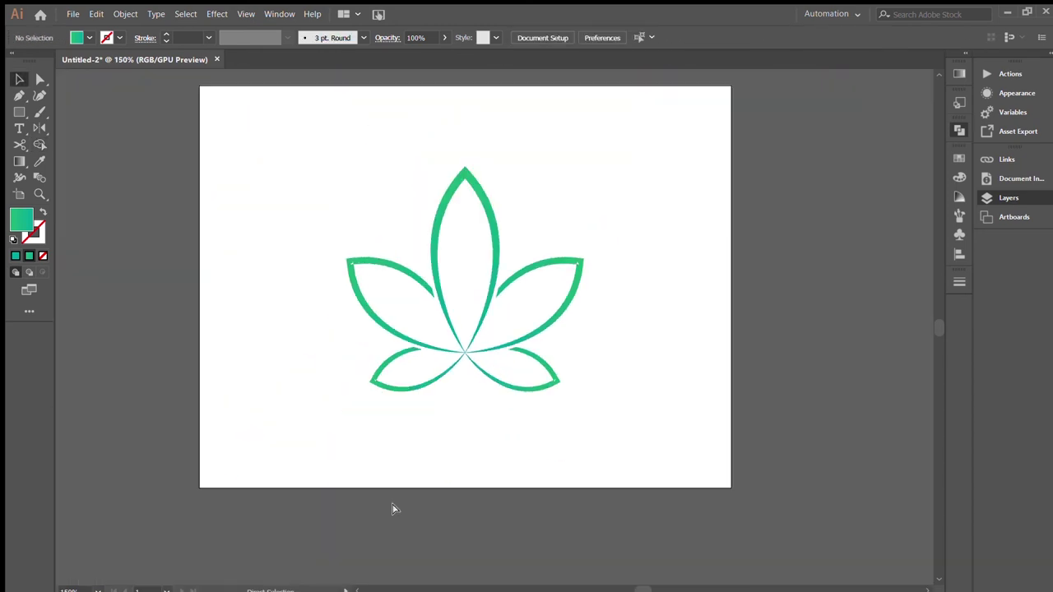
# - Merge the small notch at the mirrored lower leaf's tip
pyautogui.scroll(5, 393, 509)
pyautogui.scroll(-3, 391, 510)
pyautogui.hscroll(-5, 370, 453)
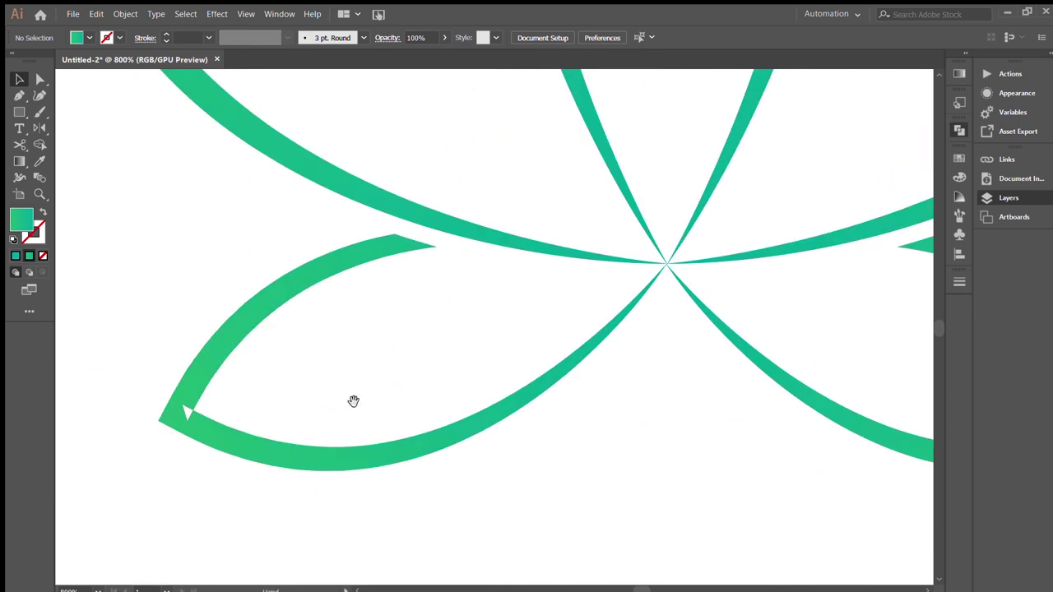
pyautogui.scroll(-1, 451, 386)
pyautogui.moveTo(458, 329); pyautogui.dragTo(185, 575)
pyautogui.press('.')
pyautogui.hscroll(5, 527, 406)
pyautogui.scroll(2, 526, 406)
pyautogui.moveTo(526, 406); pyautogui.dragTo(541, 536)
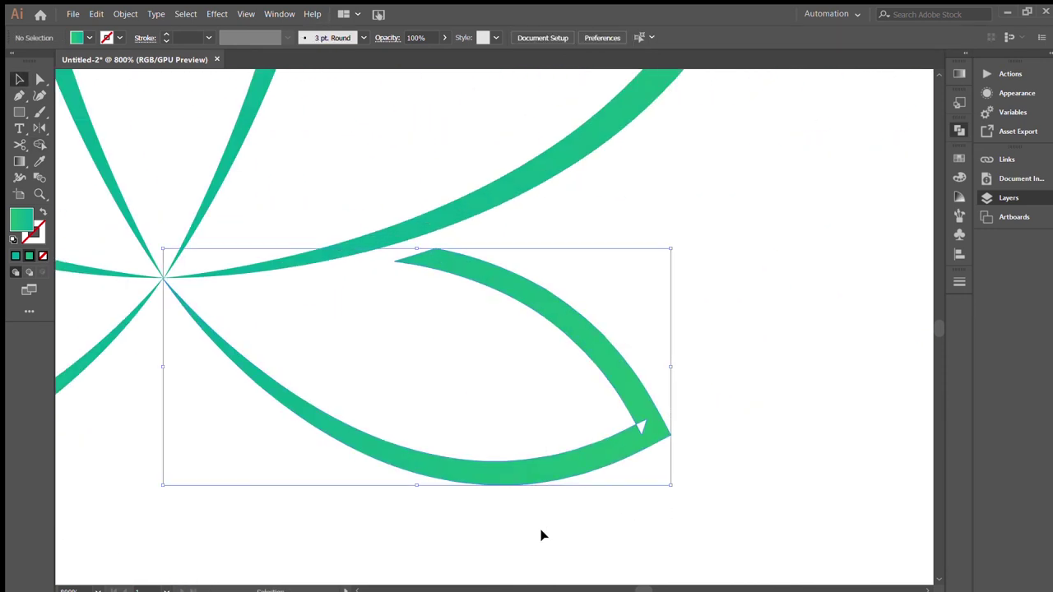
pyautogui.hotkey('shift', 'm')
pyautogui.press('v')
pyautogui.click(693, 417)
# - Join the two upper side leaves and merge the side leaf's tip notch
pyautogui.hotkey('ctrl', '0')
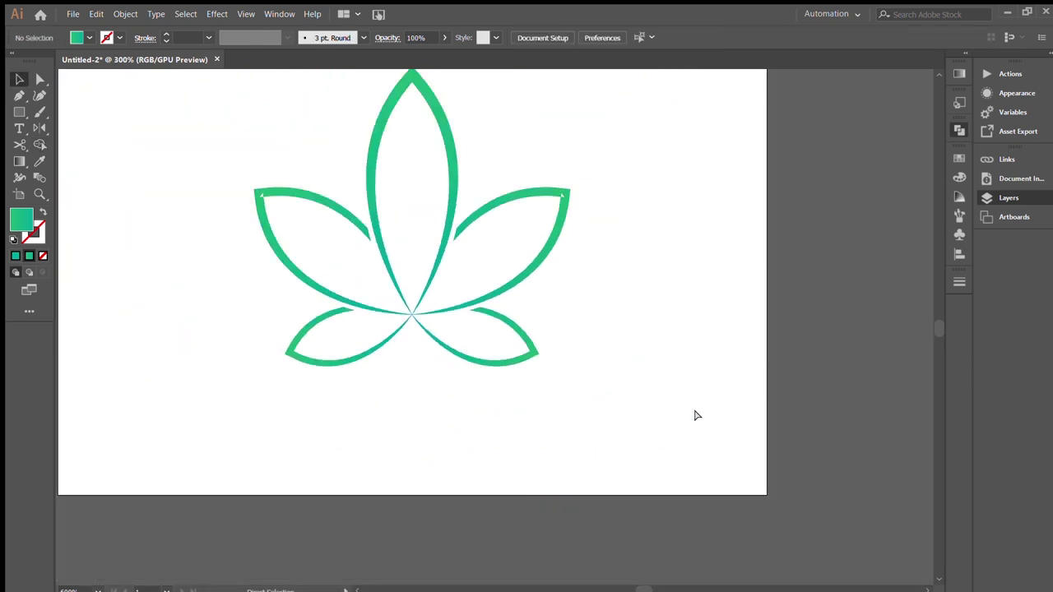
pyautogui.moveTo(706, 437); pyautogui.dragTo(721, 538)
pyautogui.click(566, 348)
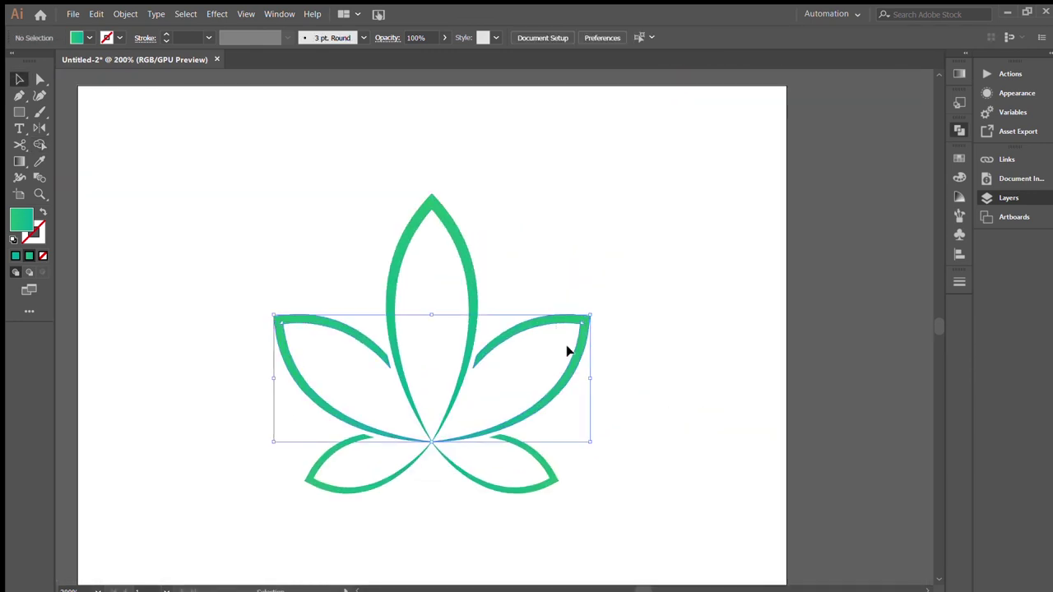
pyautogui.hotkey('shift', 'm')
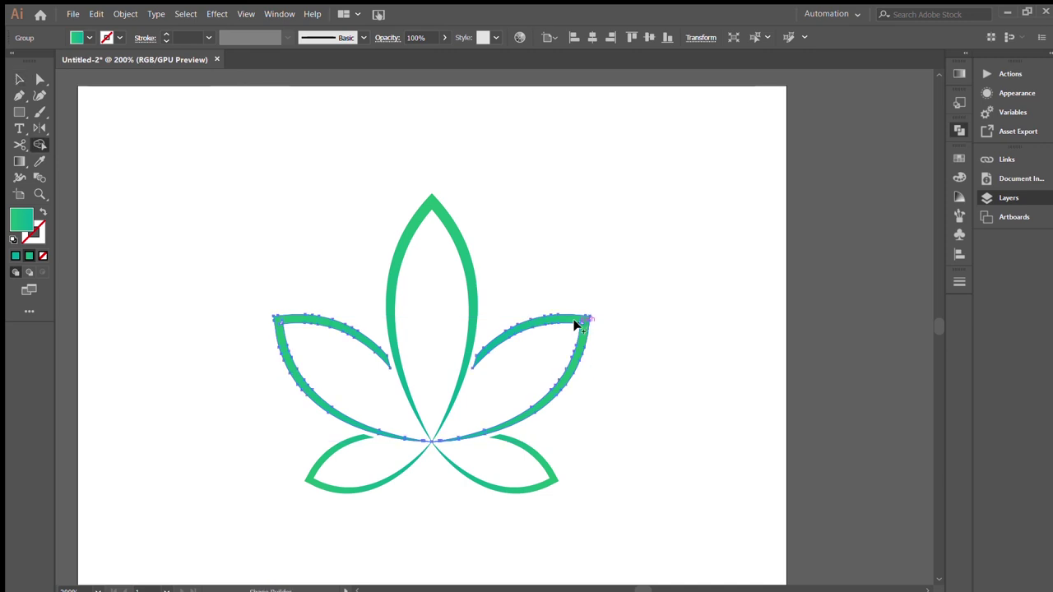
pyautogui.press('v')
pyautogui.moveTo(296, 278); pyautogui.dragTo(298, 340)
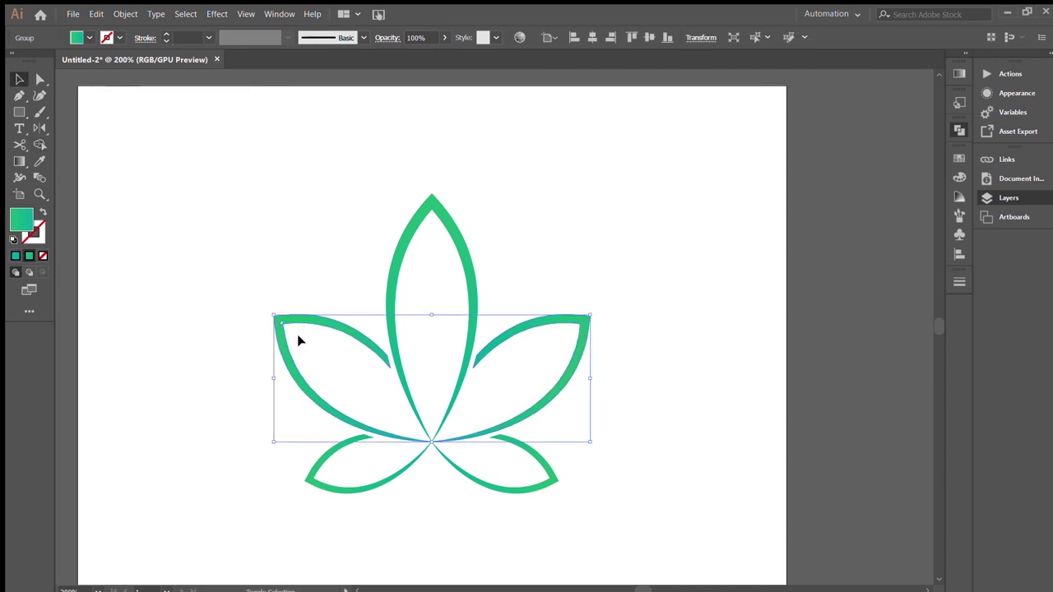
pyautogui.click(294, 274)
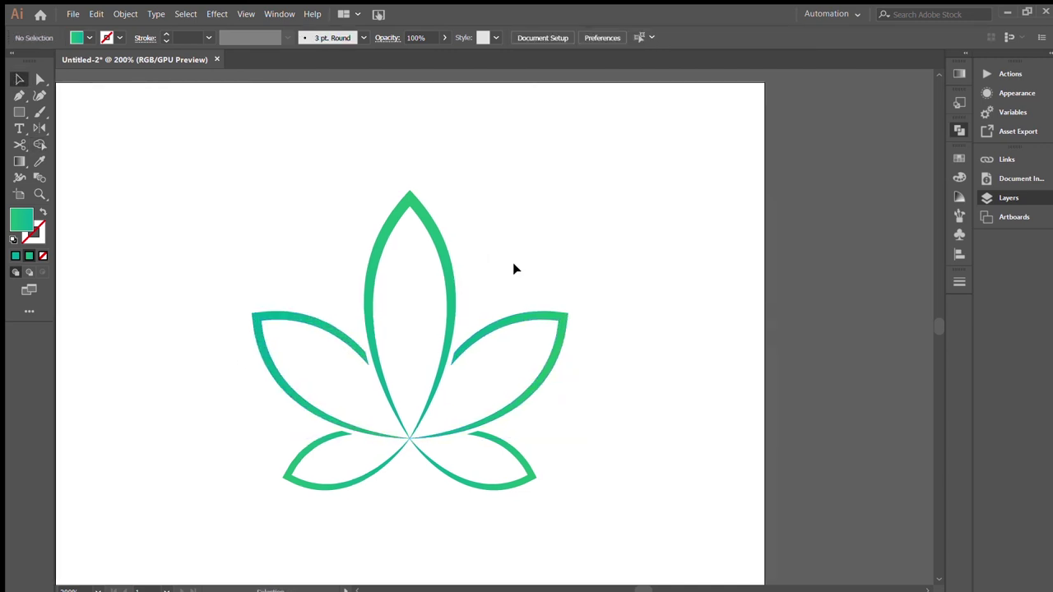
# - Group all the leaf paths into one group
pyautogui.hotkey('ctrl', '-')
pyautogui.moveTo(552, 221); pyautogui.dragTo(301, 474)
pyautogui.hotkey('ctrl', 'g')
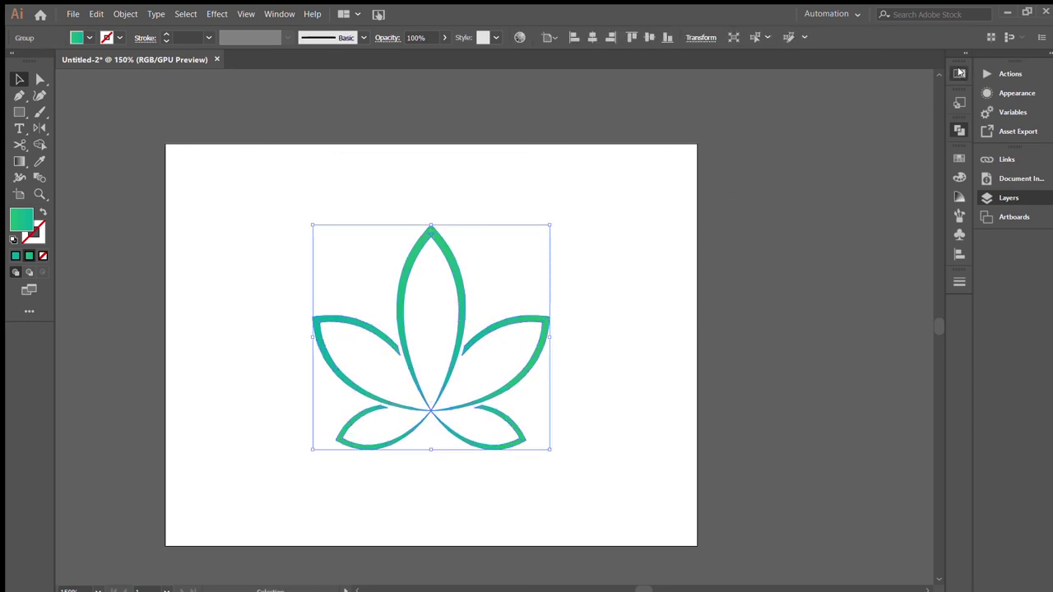
# - Drag one gradient top to bottom across the leaf group, teal to green
pyautogui.click(19, 161)
pyautogui.moveTo(447, 258); pyautogui.dragTo(423, 356)
pyautogui.moveTo(381, 441); pyautogui.dragTo(466, 348)
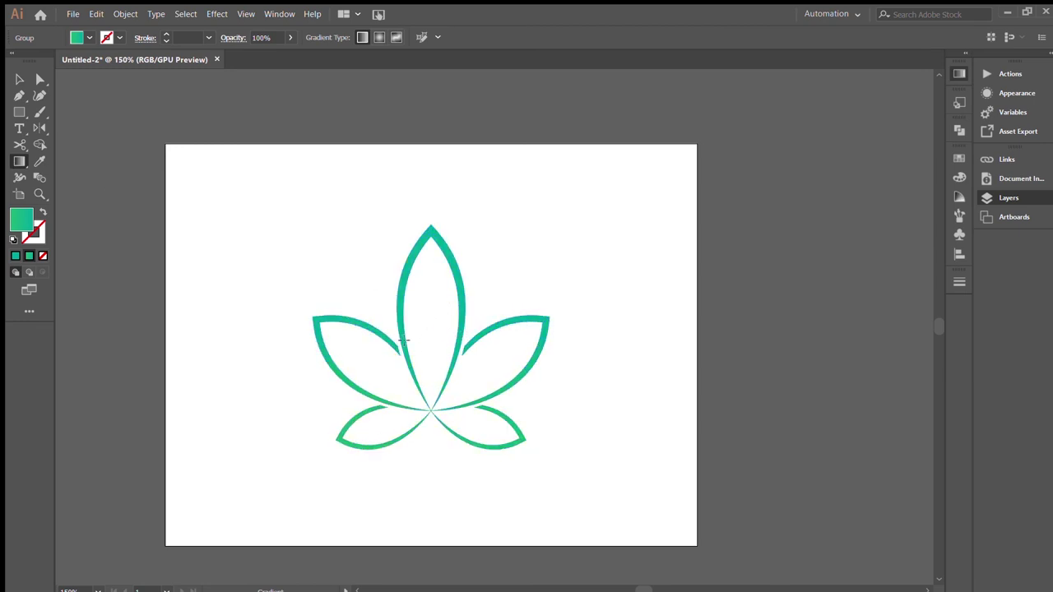
pyautogui.press('v')
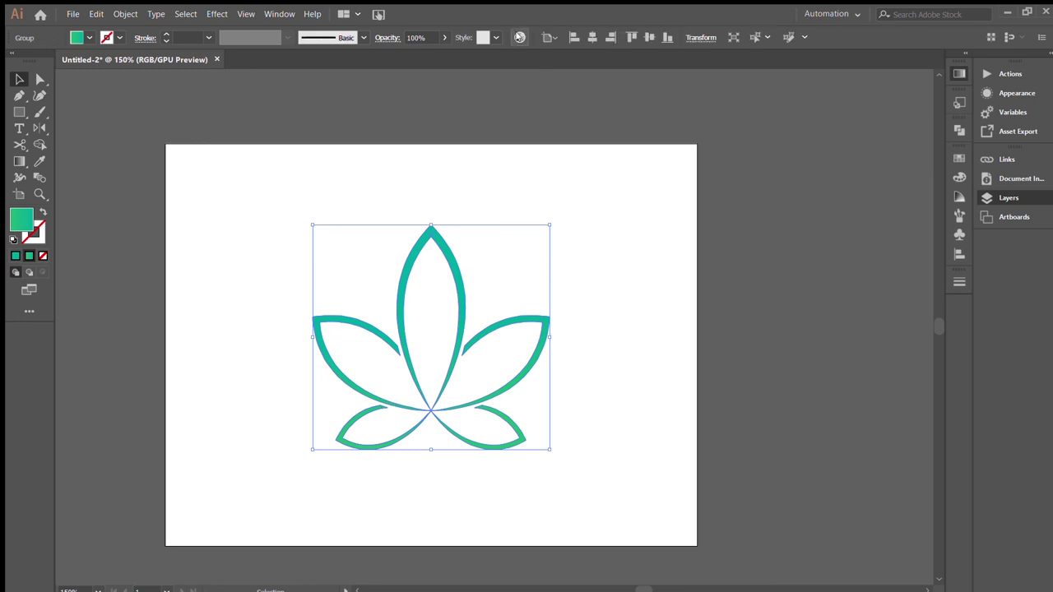
pyautogui.click(533, 226)
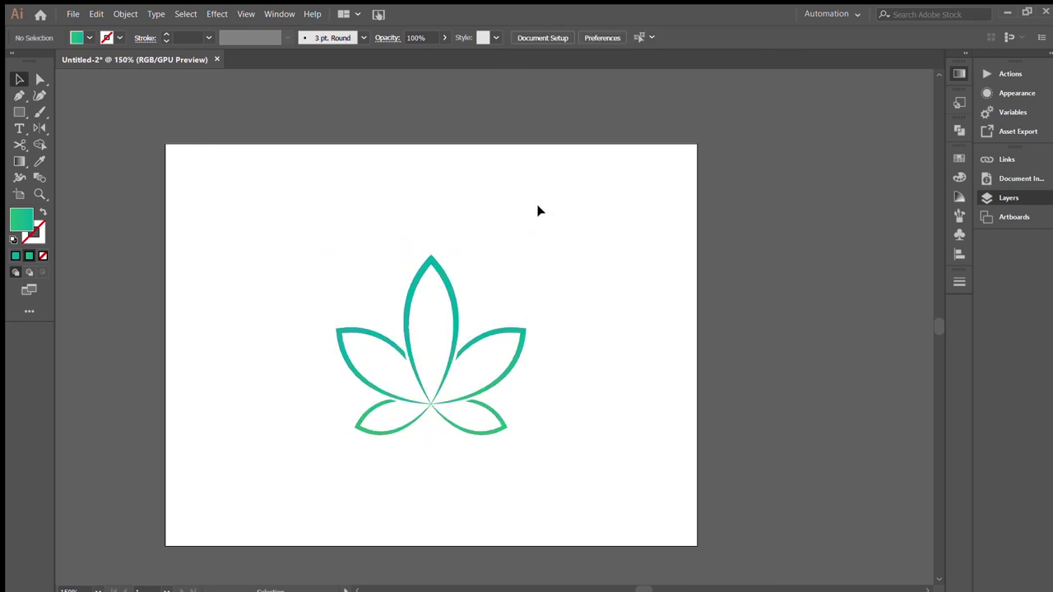
# - Apply a soft grey drop shadow to the logo group and deselect to preview it
pyautogui.click(441, 383)
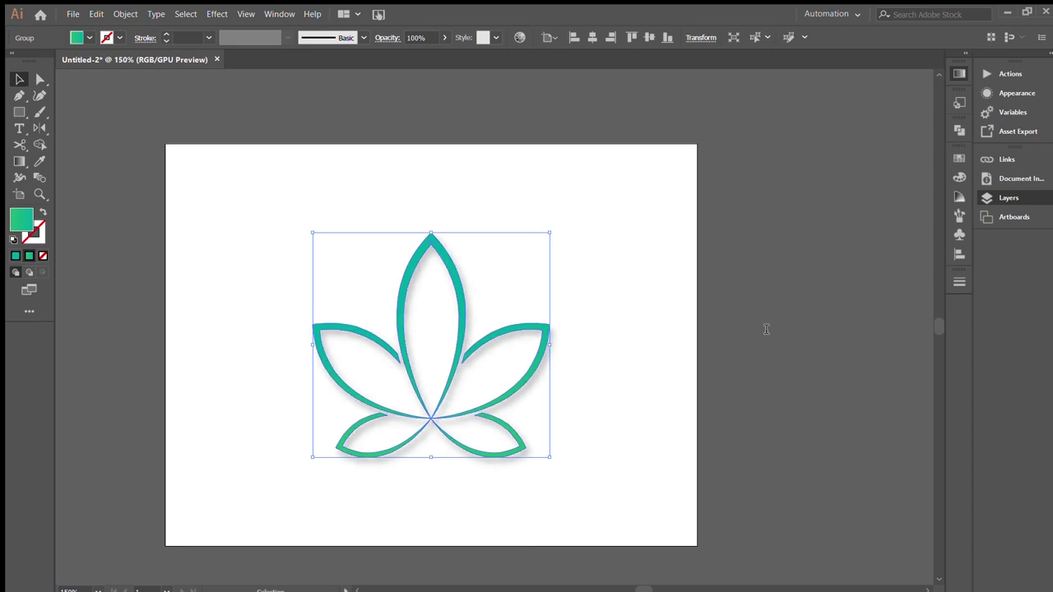
pyautogui.click(631, 380)
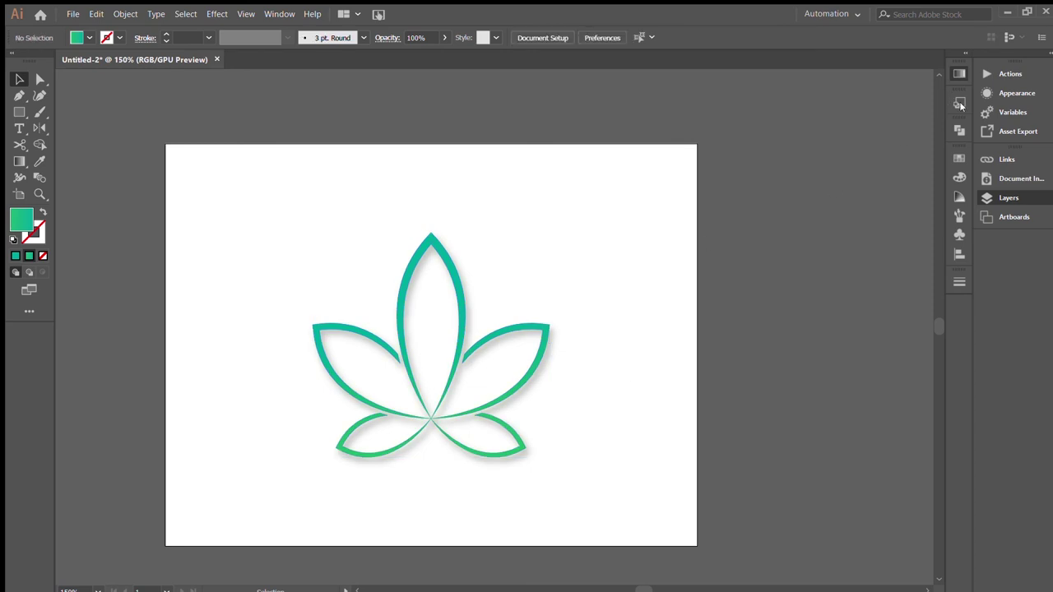